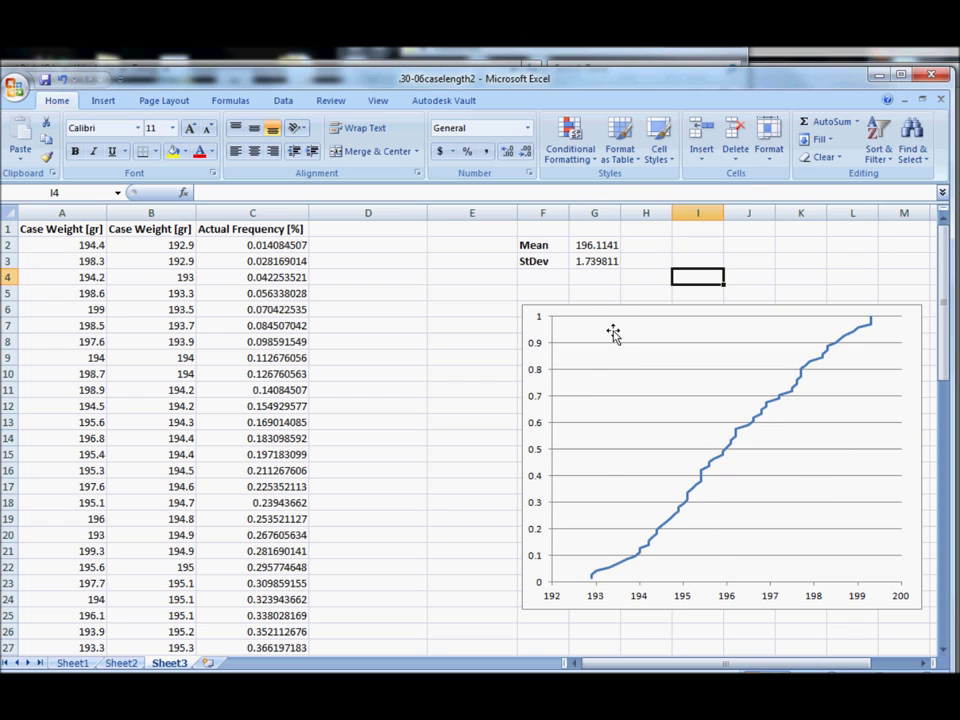
- Add a horizontal axis title below the axis reading Case Weight [gr]
{"action": "left_click", "coordinate": [575, 304]}
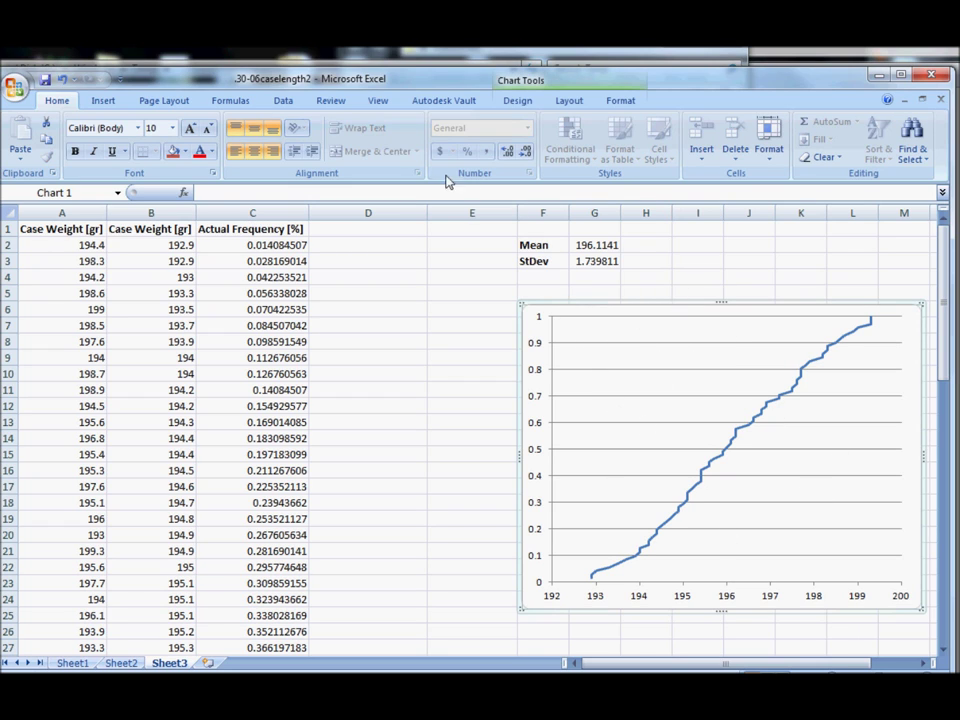
{"action": "left_click", "coordinate": [569, 103]}
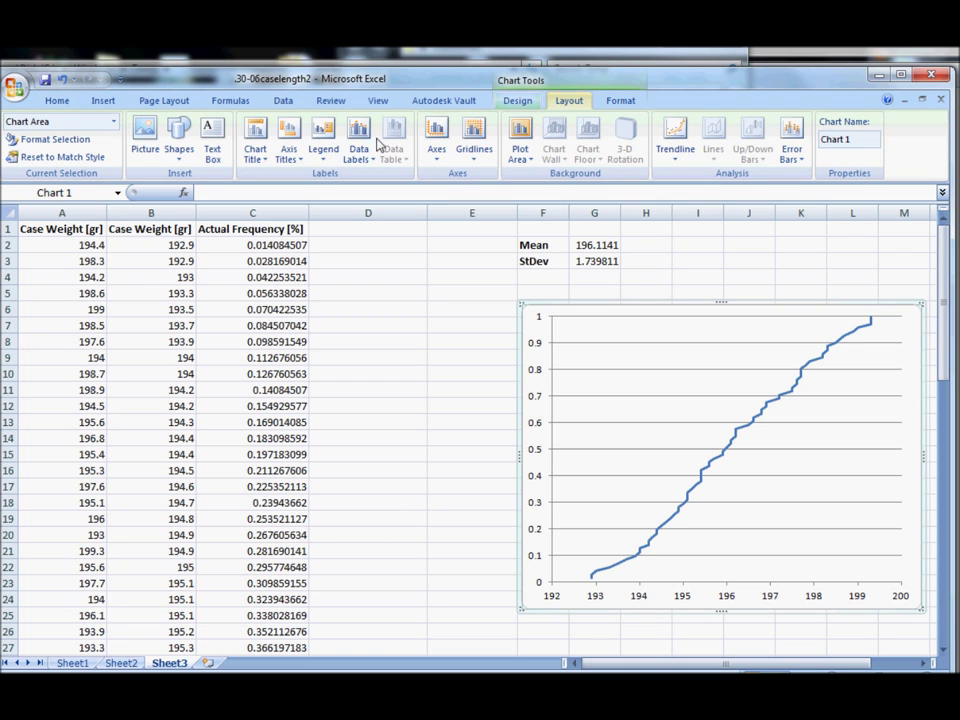
{"action": "left_click", "coordinate": [289, 155]}
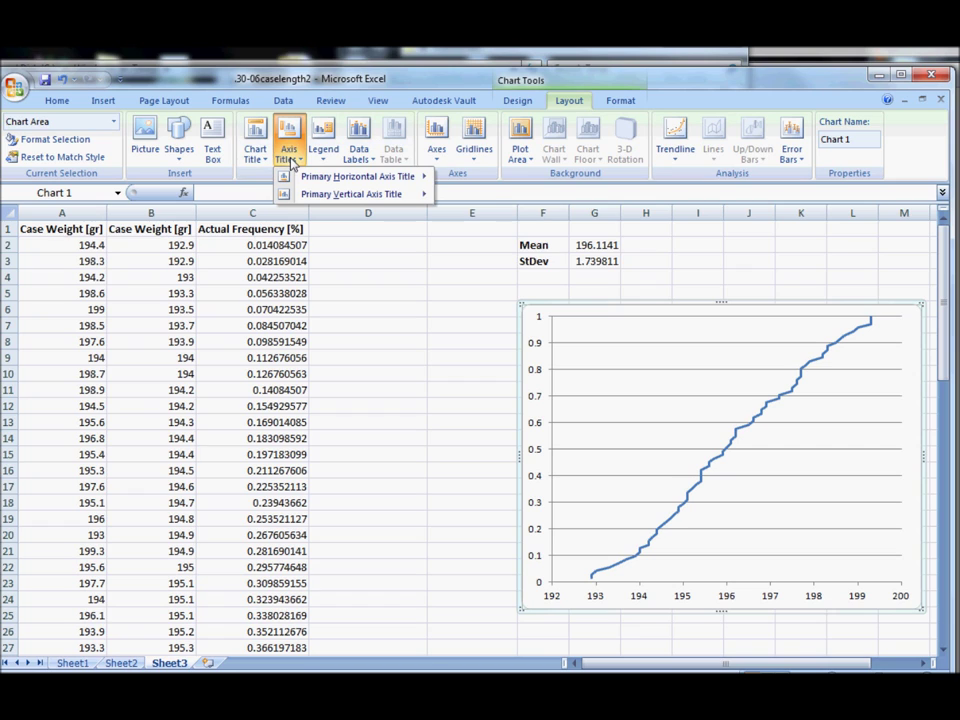
{"action": "mouse_move", "coordinate": [324, 183]}
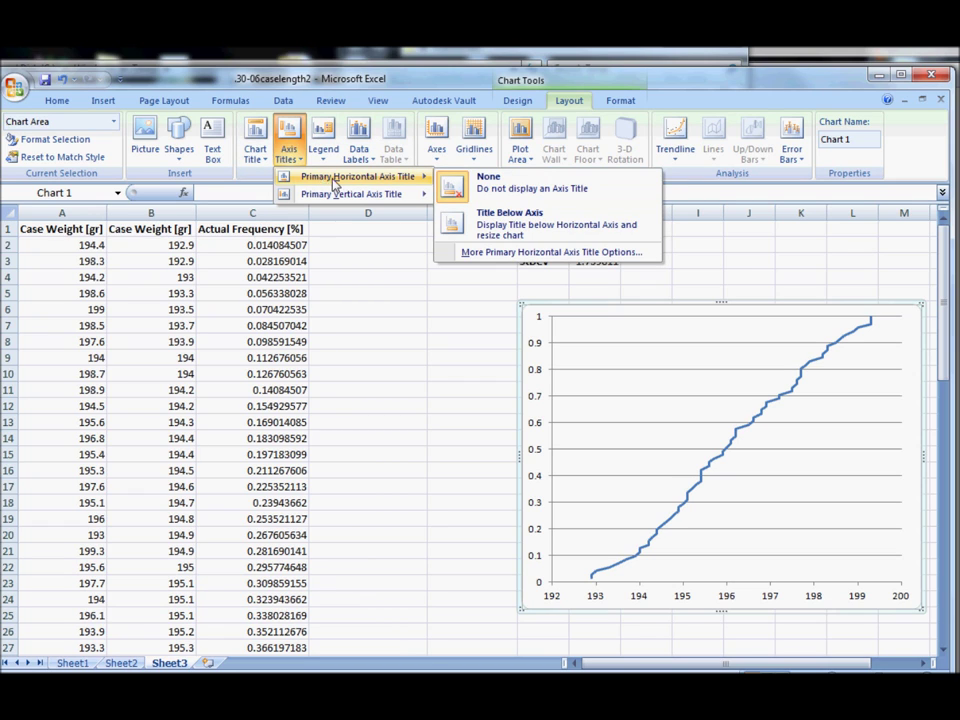
{"action": "left_click", "coordinate": [512, 225]}
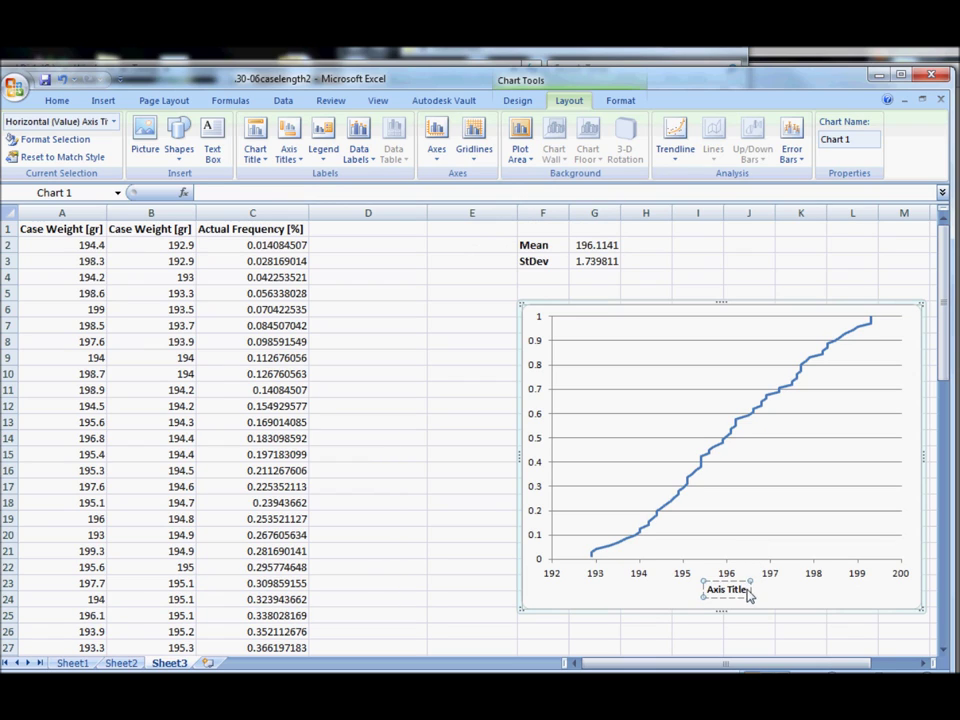
{"action": "left_click_drag", "start_coordinate": [748, 593], "coordinate": [679, 588]}
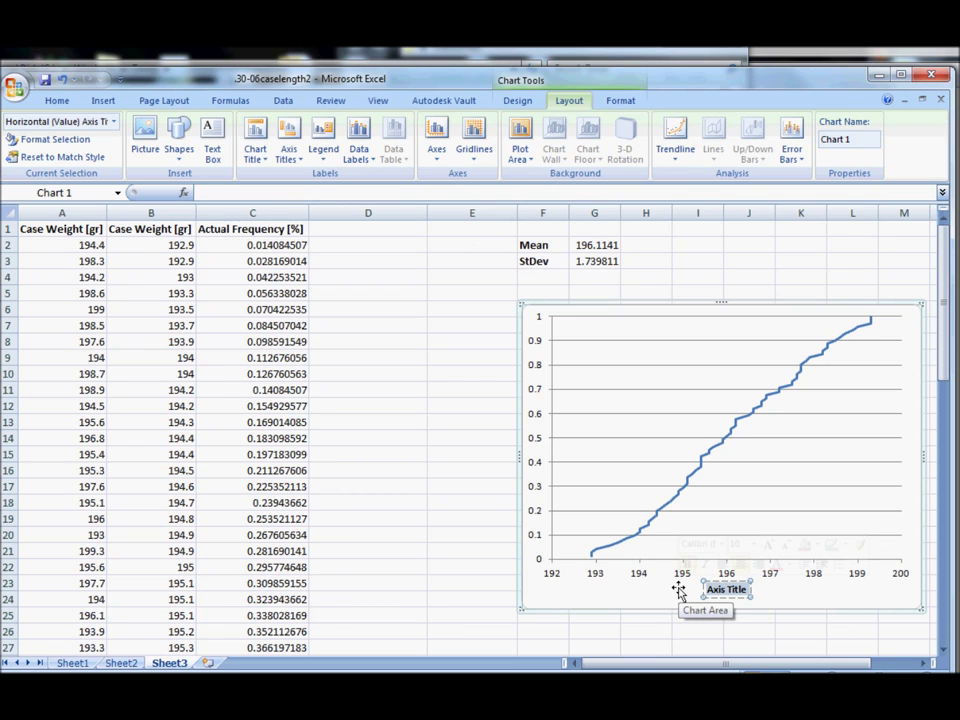
{"action": "type", "text": "Case Weight"}
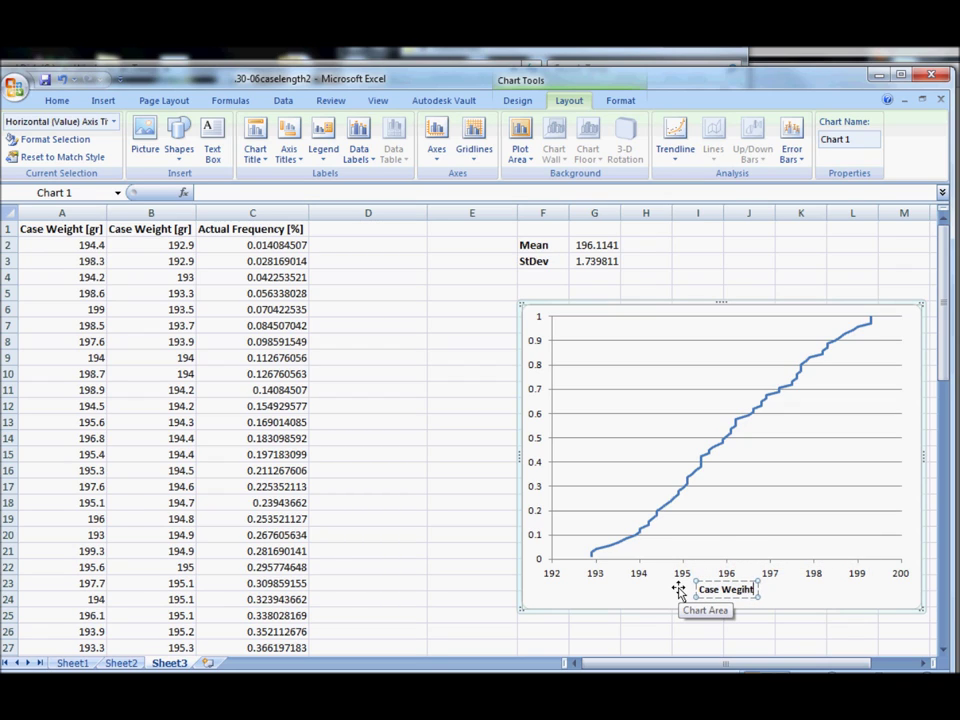
{"action": "key", "text": "BackSpace"}
{"action": "key", "text": "BackSpace"}
{"action": "key", "text": "BackSpace"}
{"action": "key", "text": "BackSpace"}
{"action": "type", "text": "ight [gr]"}
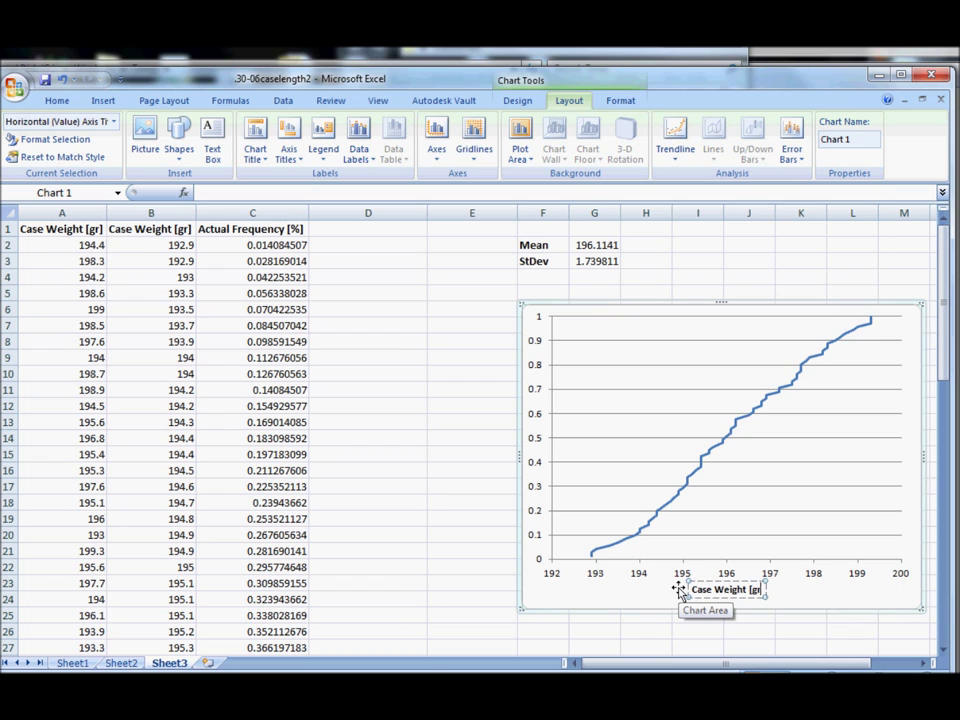
{"action": "left_click", "coordinate": [628, 596]}
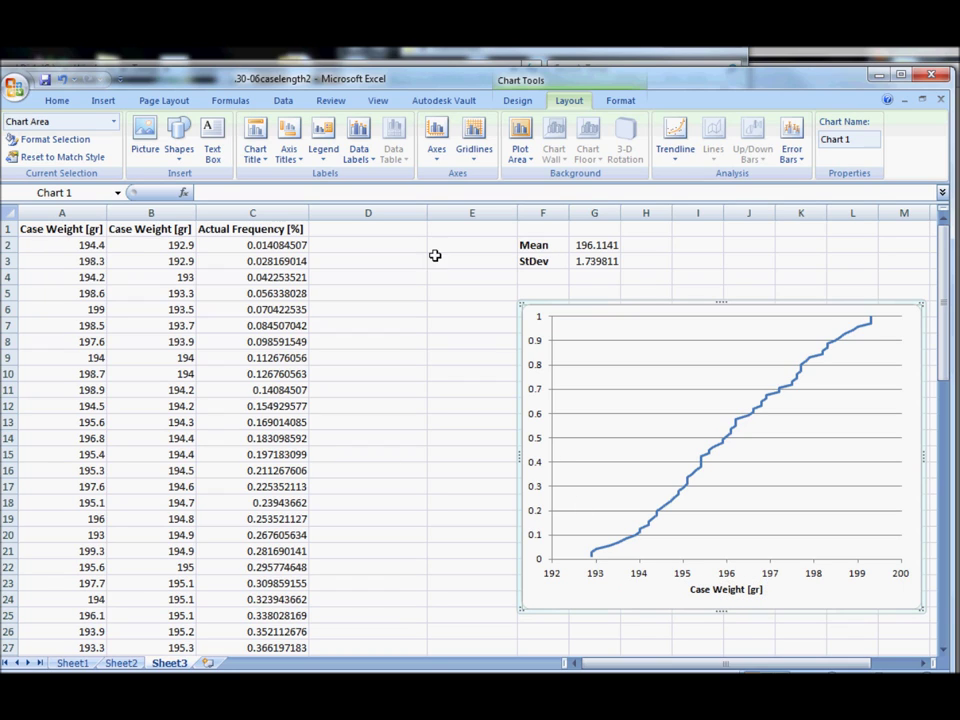
- Add a rotated vertical axis title reading Frequency [%]
{"action": "left_click", "coordinate": [288, 150]}
{"action": "mouse_move", "coordinate": [400, 194]}
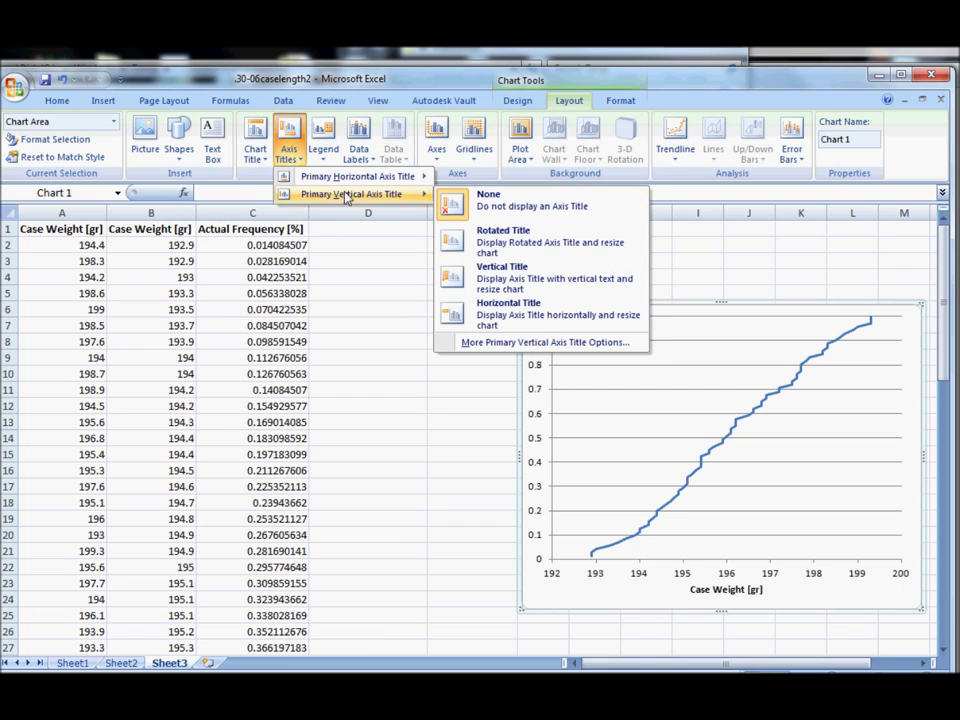
{"action": "left_click", "coordinate": [516, 240]}
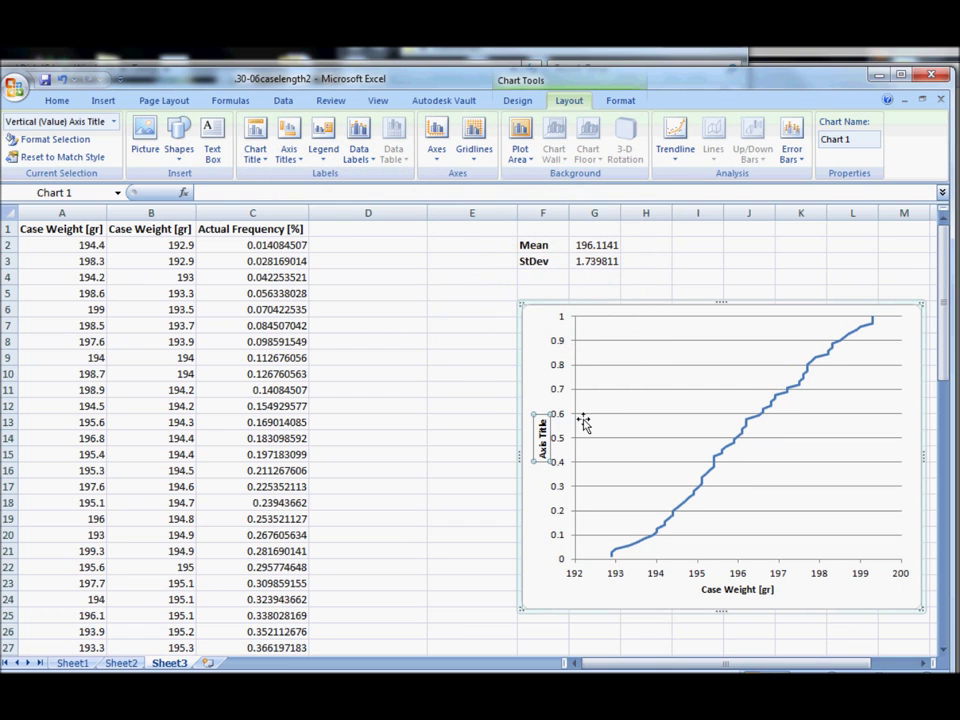
{"action": "triple_click", "coordinate": [541, 428]}
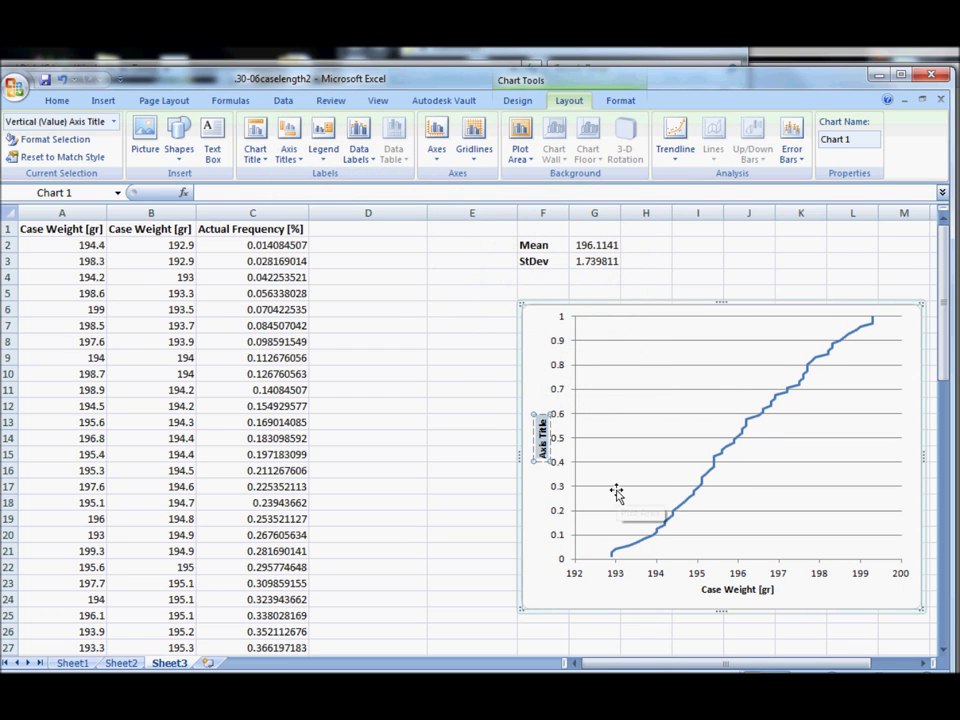
{"action": "type", "text": "Frequen"}
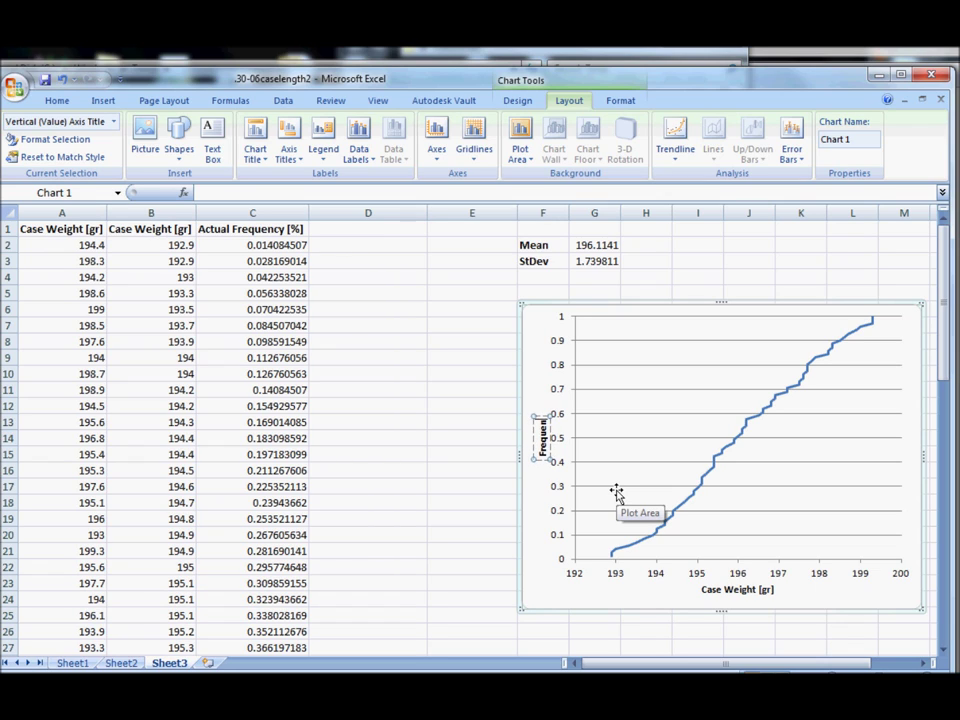
{"action": "type", "text": "cy [%]"}
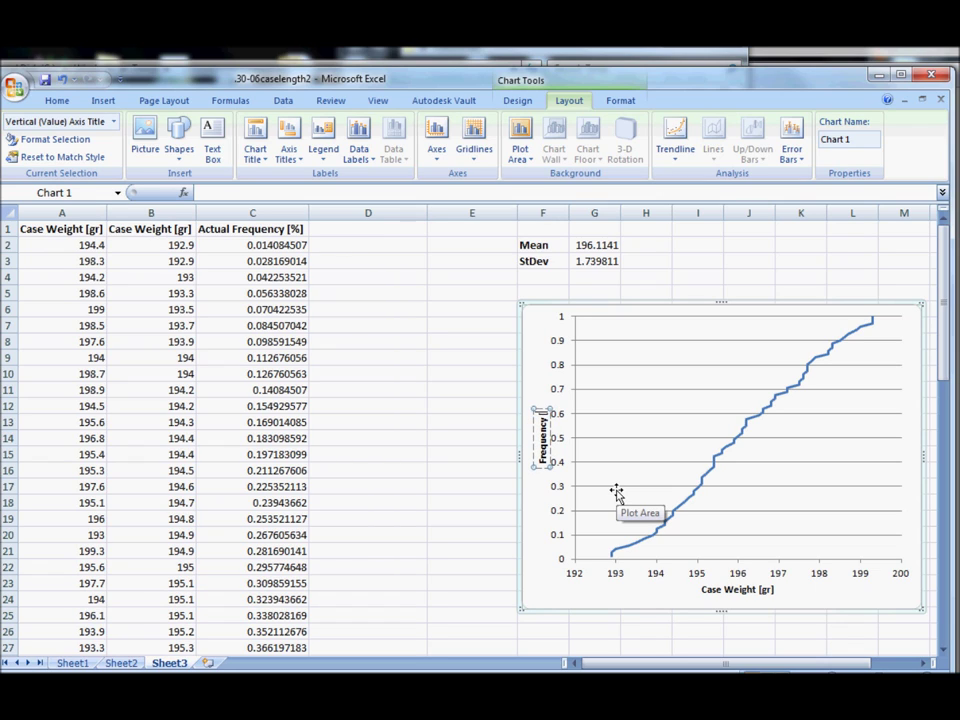
{"action": "left_click", "coordinate": [531, 358]}
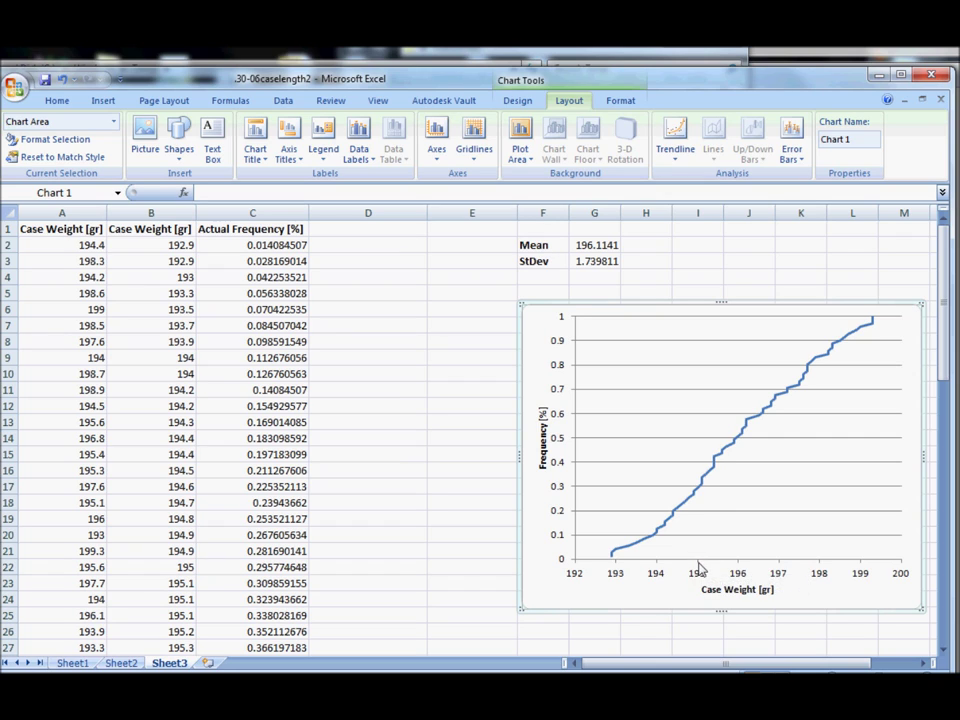
{"action": "mouse_move", "coordinate": [697, 504]}
{"action": "mouse_move", "coordinate": [731, 445]}
{"action": "mouse_move", "coordinate": [621, 555]}
{"action": "left_click", "coordinate": [447, 243]}
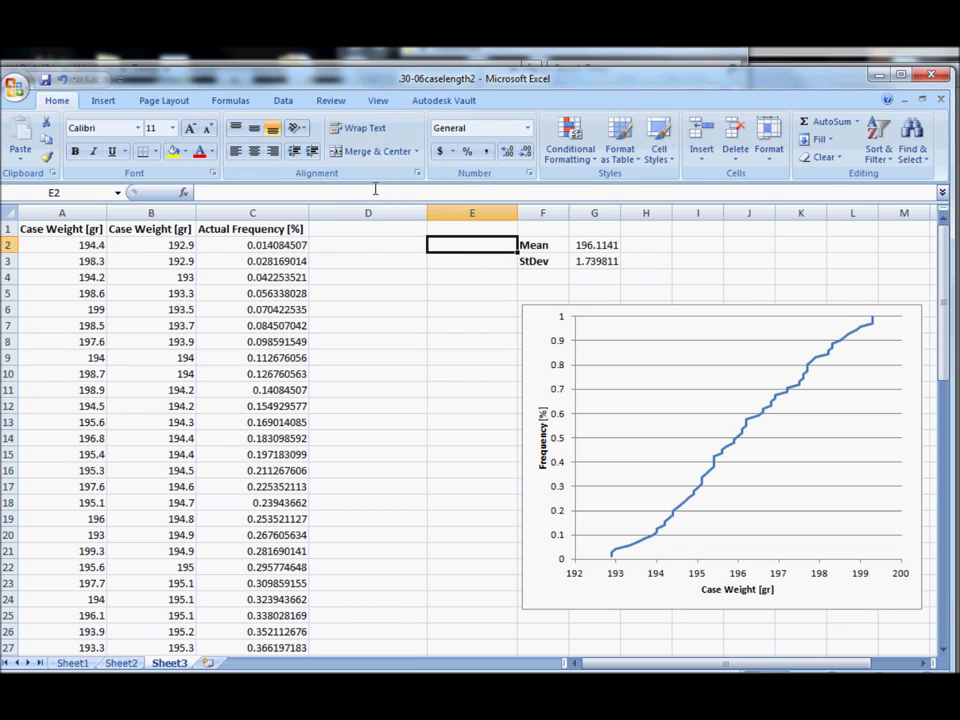
- Enter =B2-G2 in E2, subtracting the mean in G2 from the case weight in B2
{"action": "left_click", "coordinate": [172, 249]}
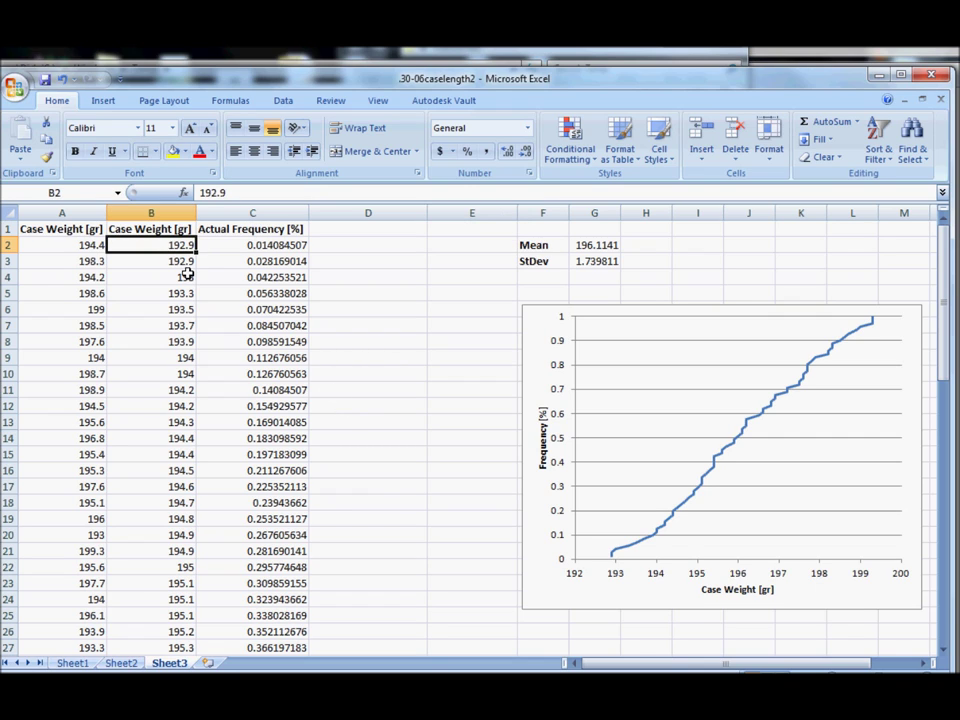
{"action": "left_click", "coordinate": [597, 245]}
{"action": "left_click", "coordinate": [180, 245]}
{"action": "left_click", "coordinate": [481, 251]}
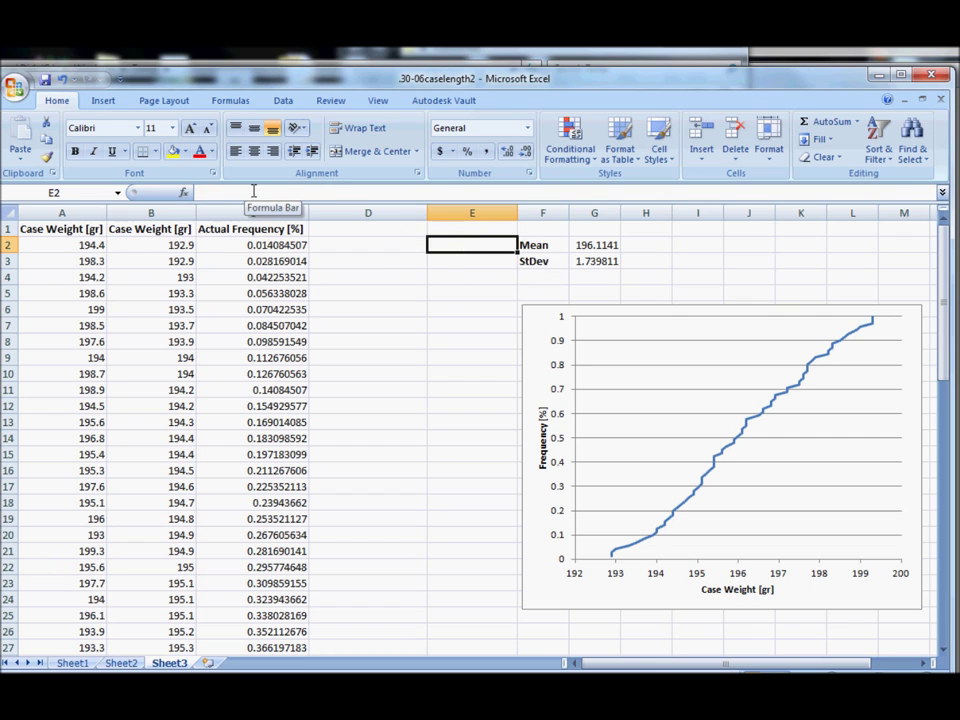
{"action": "left_click", "coordinate": [254, 191]}
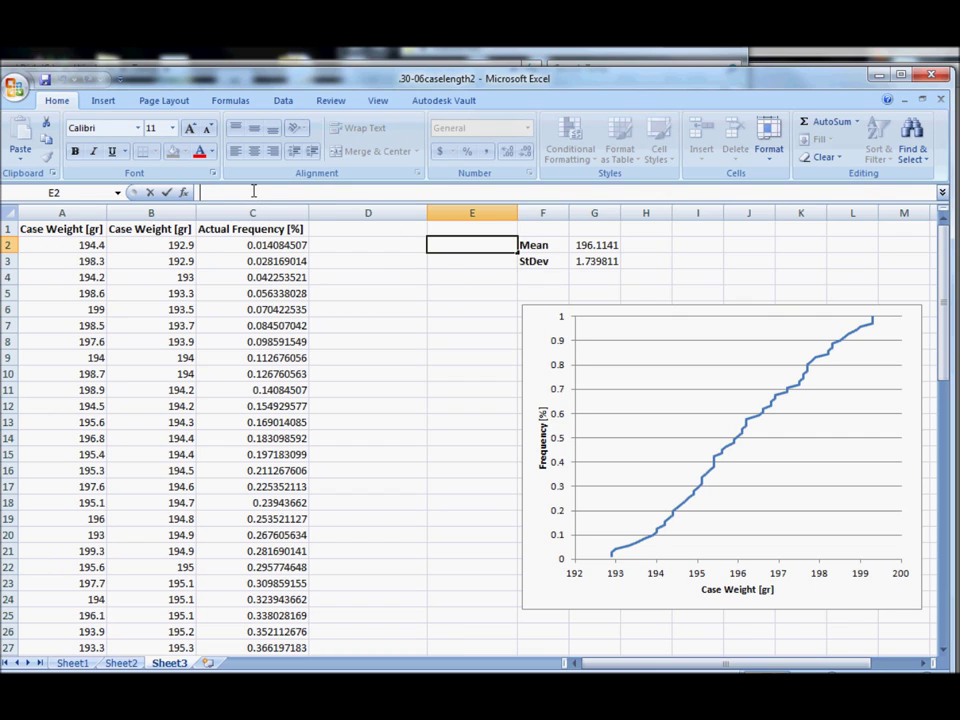
{"action": "type", "text": "="}
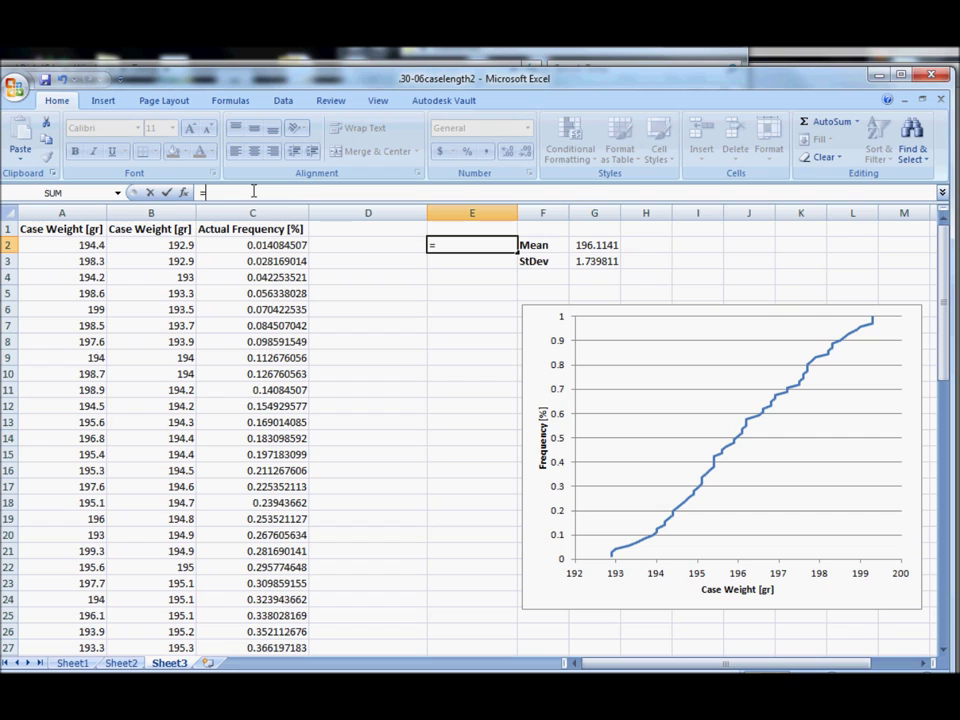
{"action": "left_click", "coordinate": [170, 245]}
{"action": "type", "text": "-"}
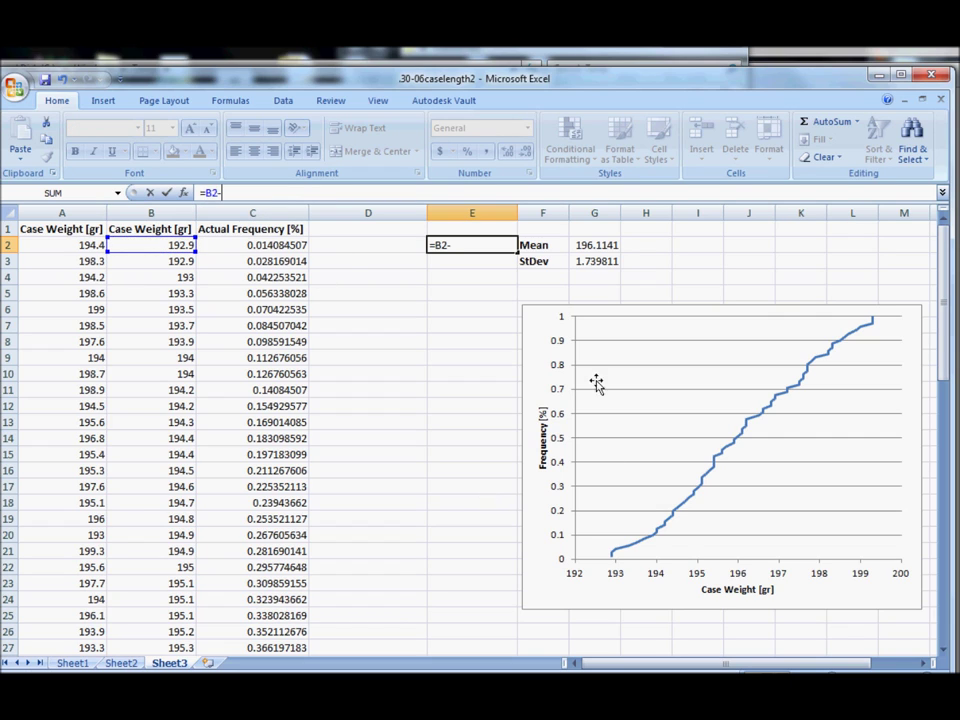
{"action": "left_click", "coordinate": [591, 245]}
{"action": "key", "text": "Return"}
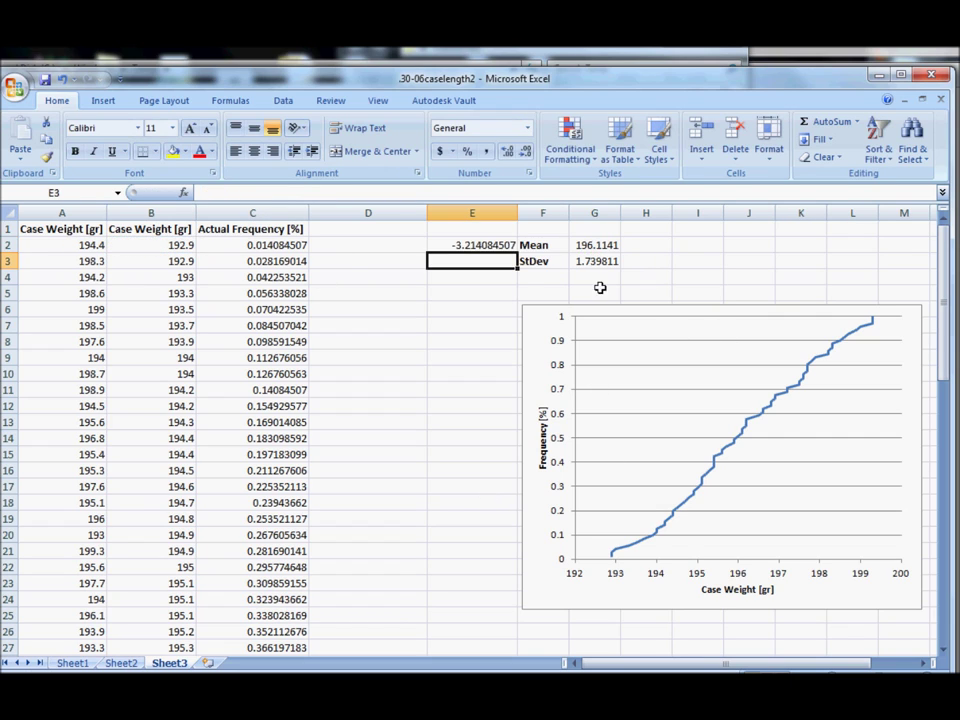
{"action": "left_click", "coordinate": [456, 245]}
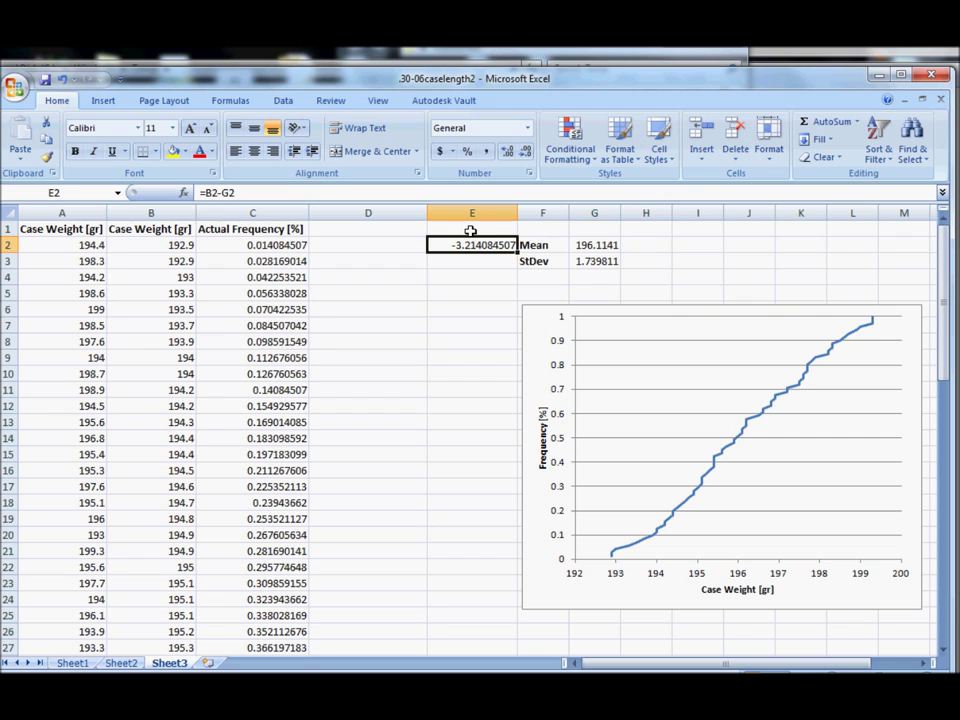
- Change E2's formula to =(B2-G2)/G3, giving the z-score -1.84737587
{"action": "left_click", "coordinate": [204, 193]}
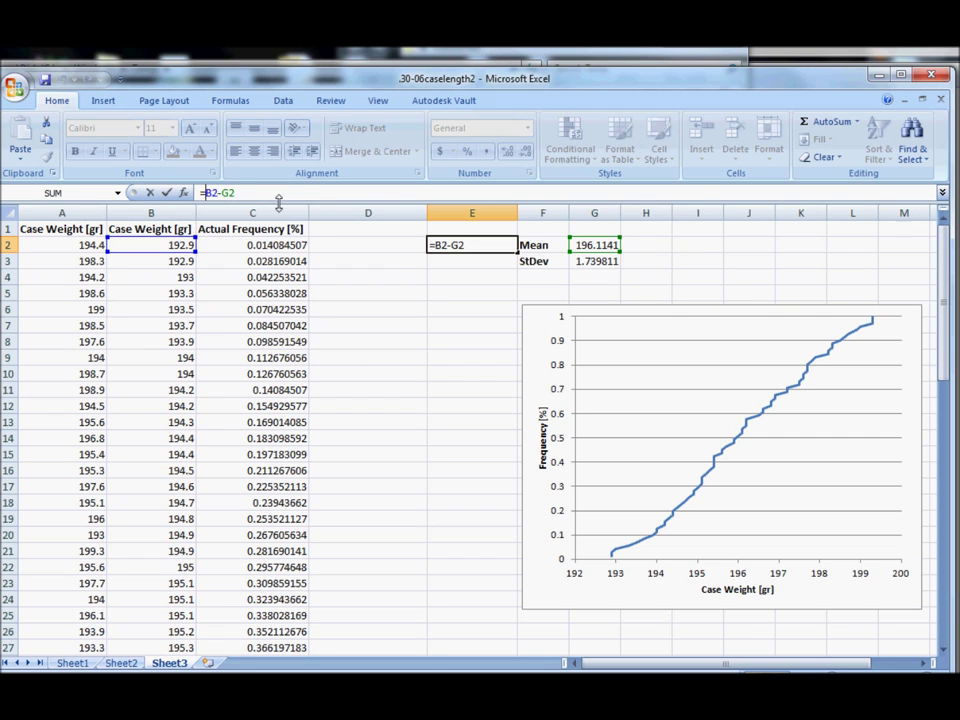
{"action": "type", "text": "("}
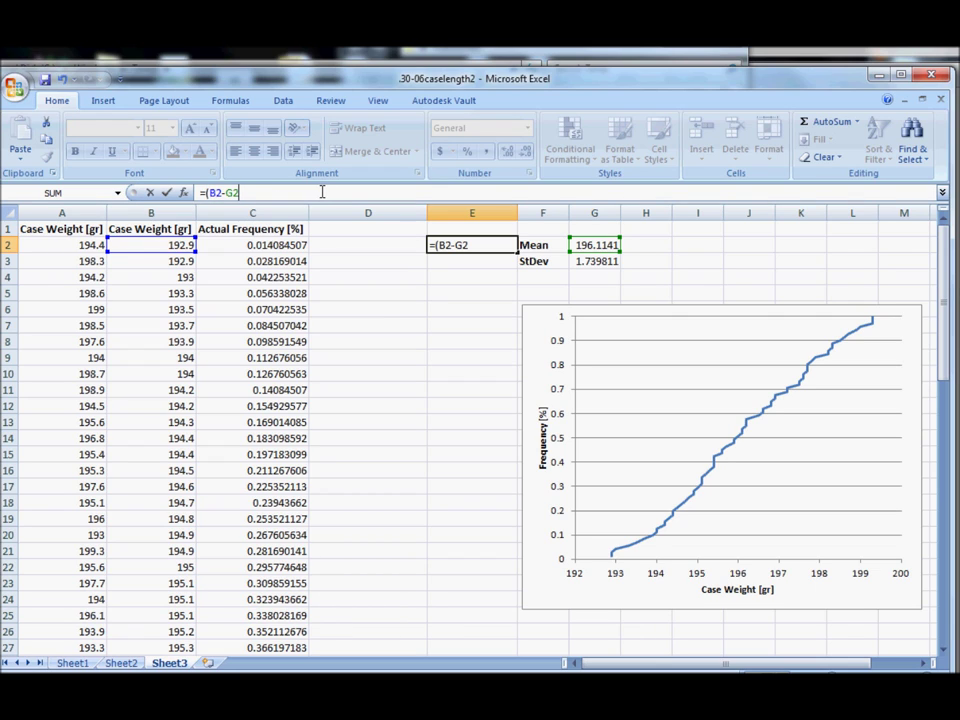
{"action": "left_click", "coordinate": [304, 193]}
{"action": "type", "text": ")/"}
{"action": "left_click", "coordinate": [590, 262]}
{"action": "key", "text": "Return"}
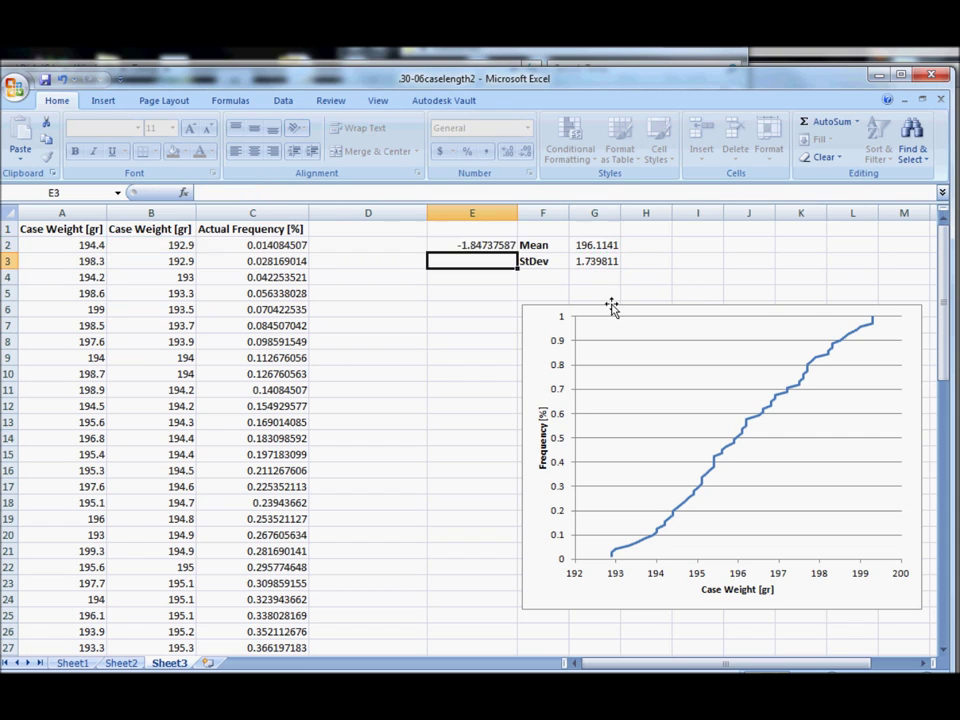
- Review the case weight in B2 and the mean and standard deviation formulas in G2 and G3
{"action": "left_click", "coordinate": [505, 246]}
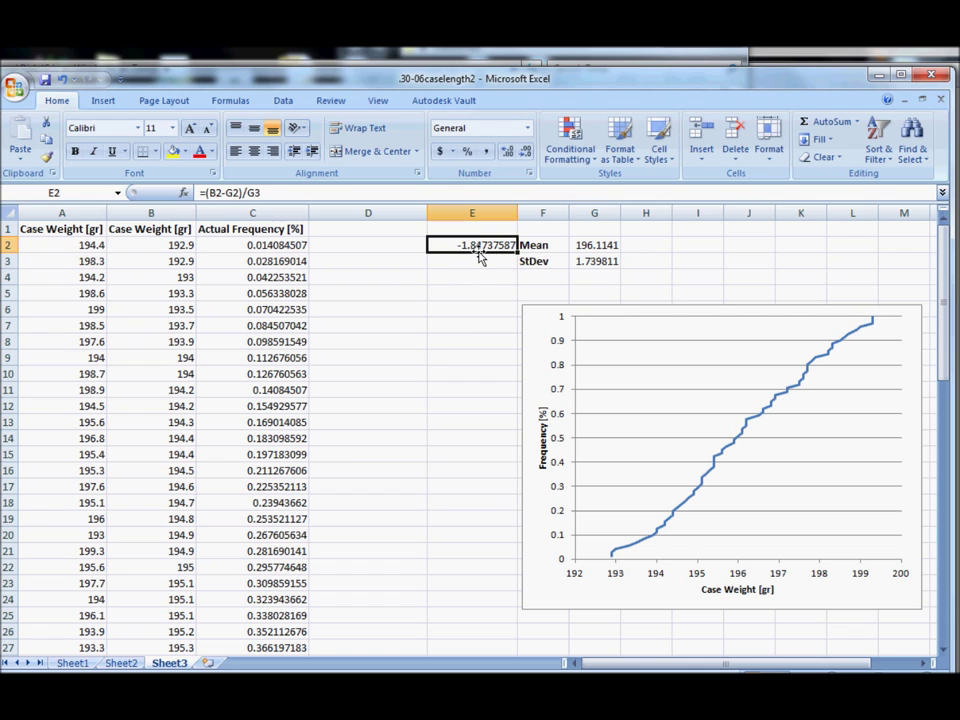
{"action": "left_click", "coordinate": [190, 244]}
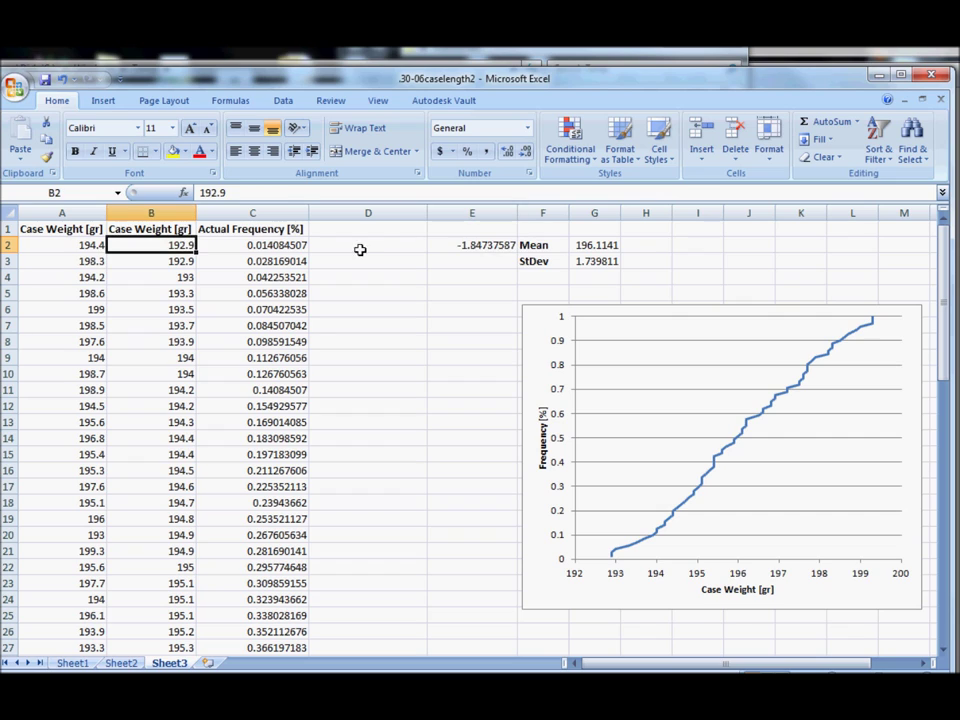
{"action": "left_click", "coordinate": [606, 244]}
{"action": "left_click", "coordinate": [585, 260]}
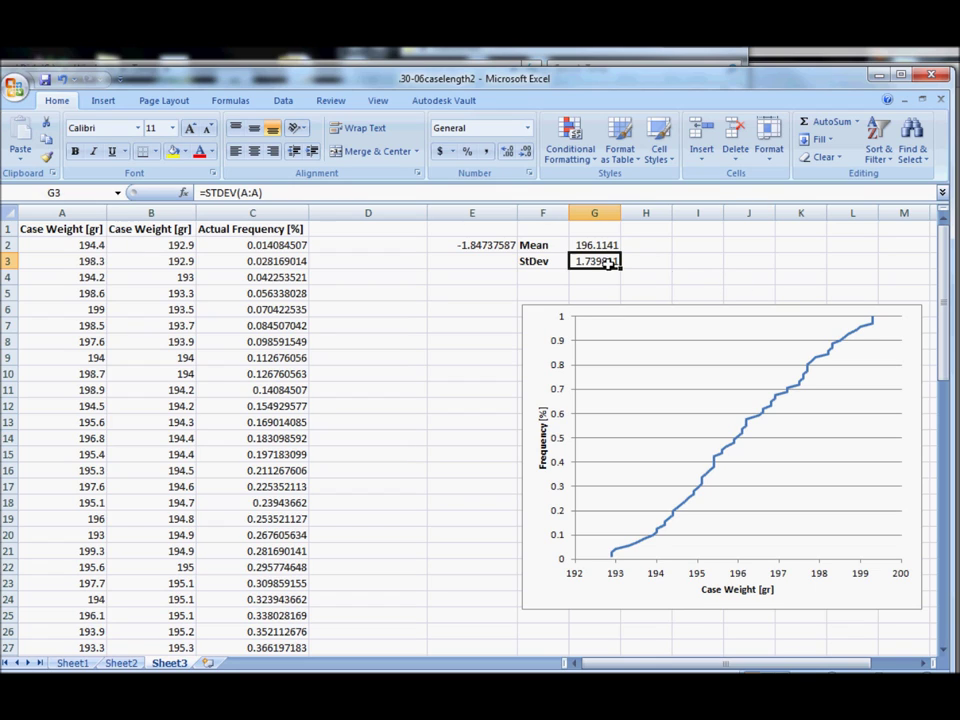
- Lock the mean and standard deviation rows so E2 reads =(B2-G$2)/G$3
{"action": "left_click", "coordinate": [476, 248]}
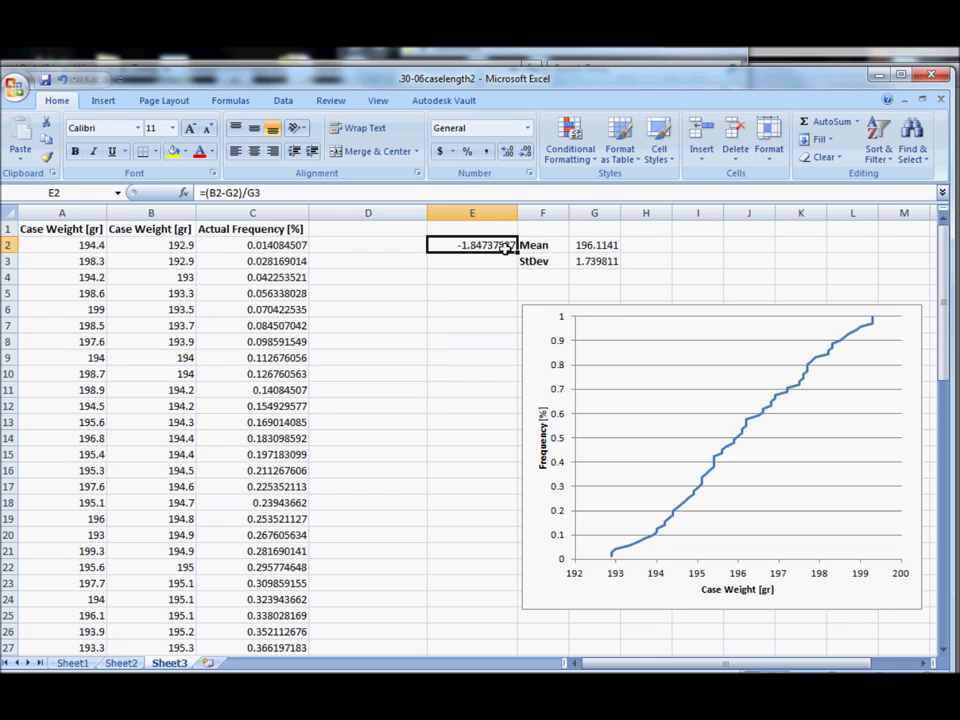
{"action": "left_click", "coordinate": [228, 192]}
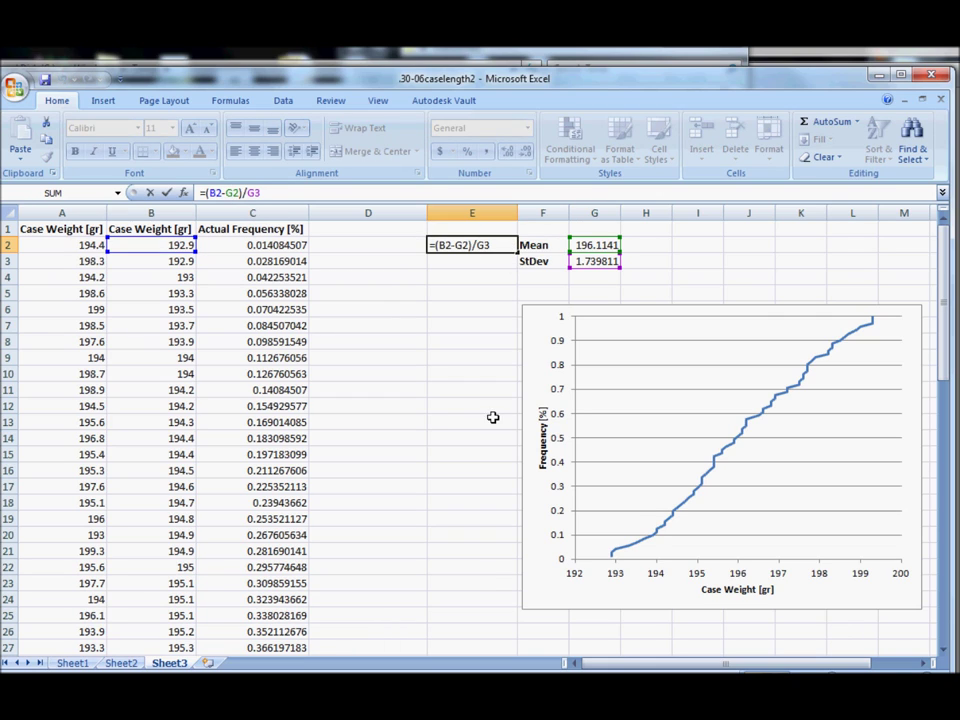
{"action": "left_click", "coordinate": [462, 244]}
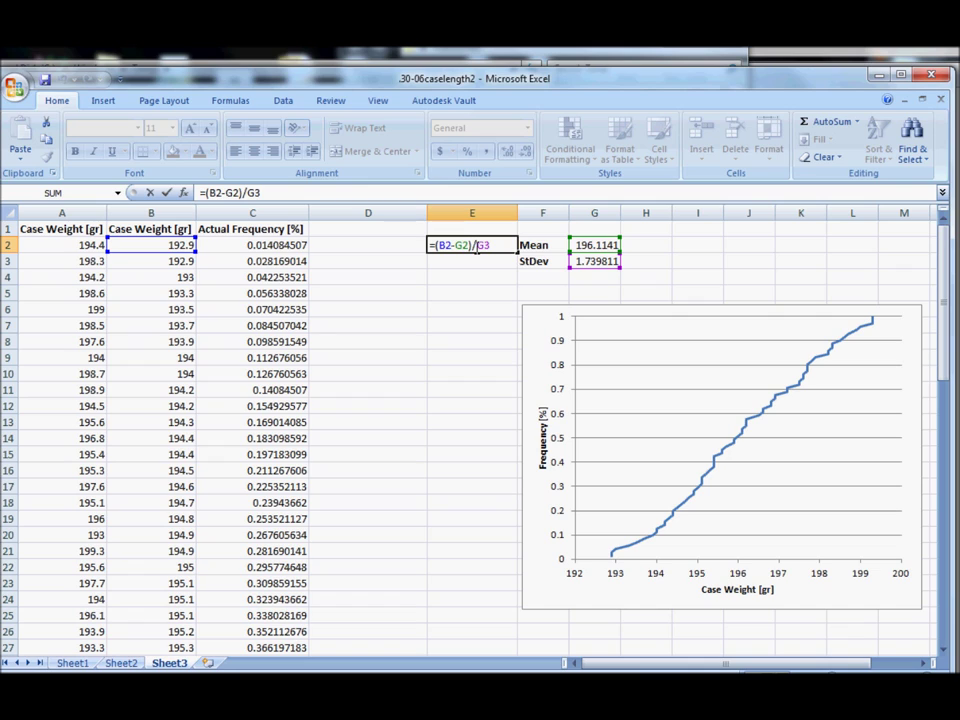
{"action": "key", "text": "Left"}
{"action": "type", "text": "$"}
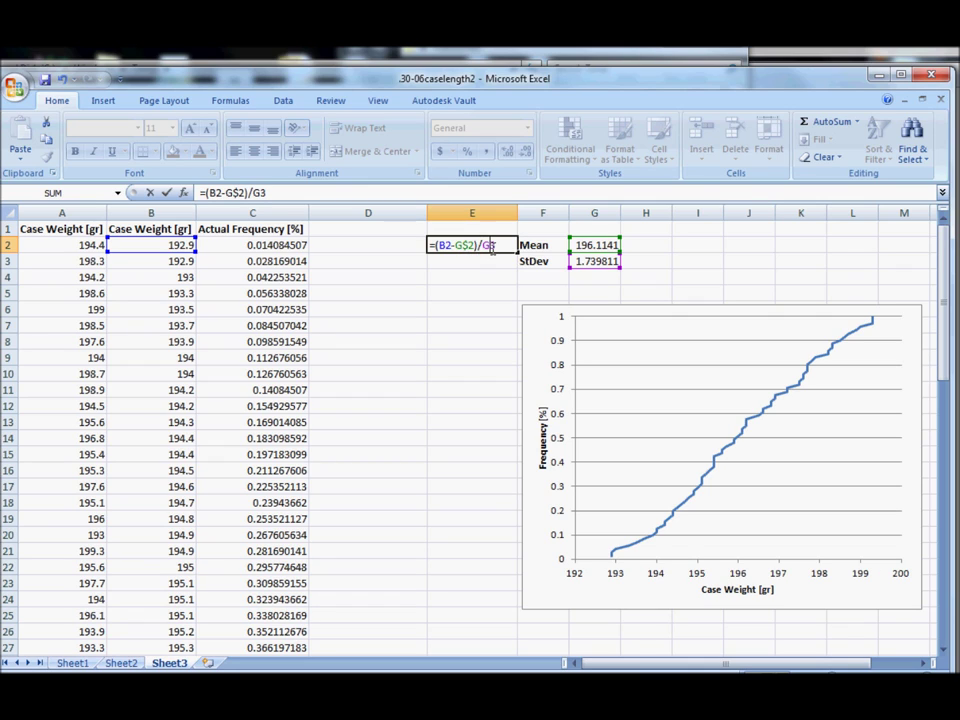
{"action": "key", "text": "Left"}
{"action": "type", "text": "$"}
{"action": "key", "text": "Return"}
- Fill the z-score formula from E2 down to E72 and check the last copies
{"action": "left_click", "coordinate": [512, 250]}
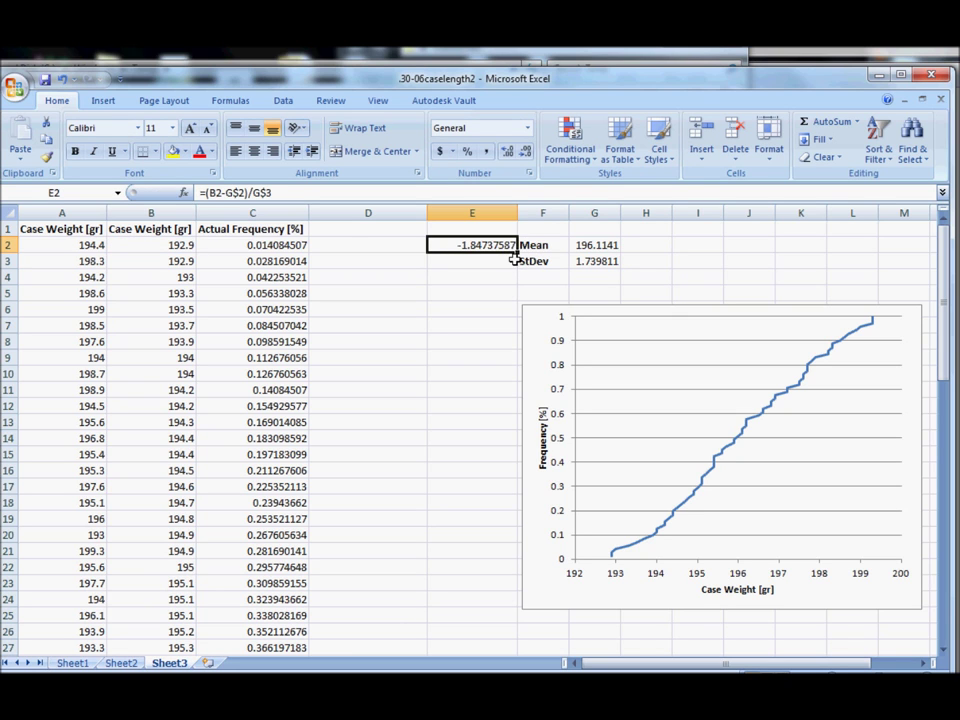
{"action": "left_click_drag", "start_coordinate": [518, 250], "coordinate": [518, 576]}
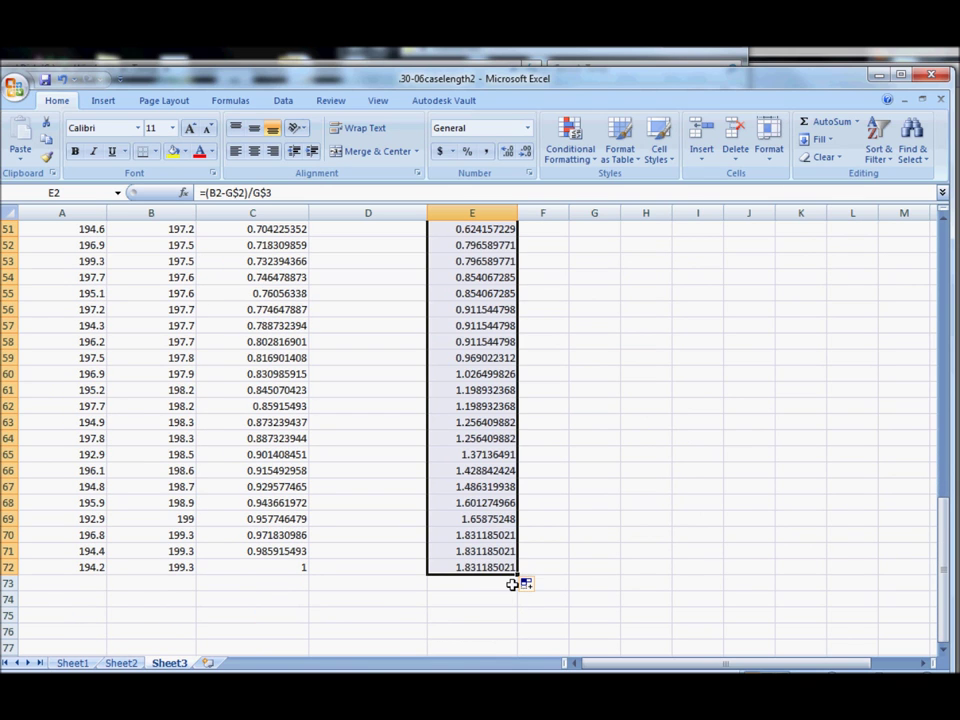
{"action": "left_click", "coordinate": [490, 502]}
{"action": "scroll", "coordinate": [504, 551], "scroll_direction": "down", "scroll_amount": 1}
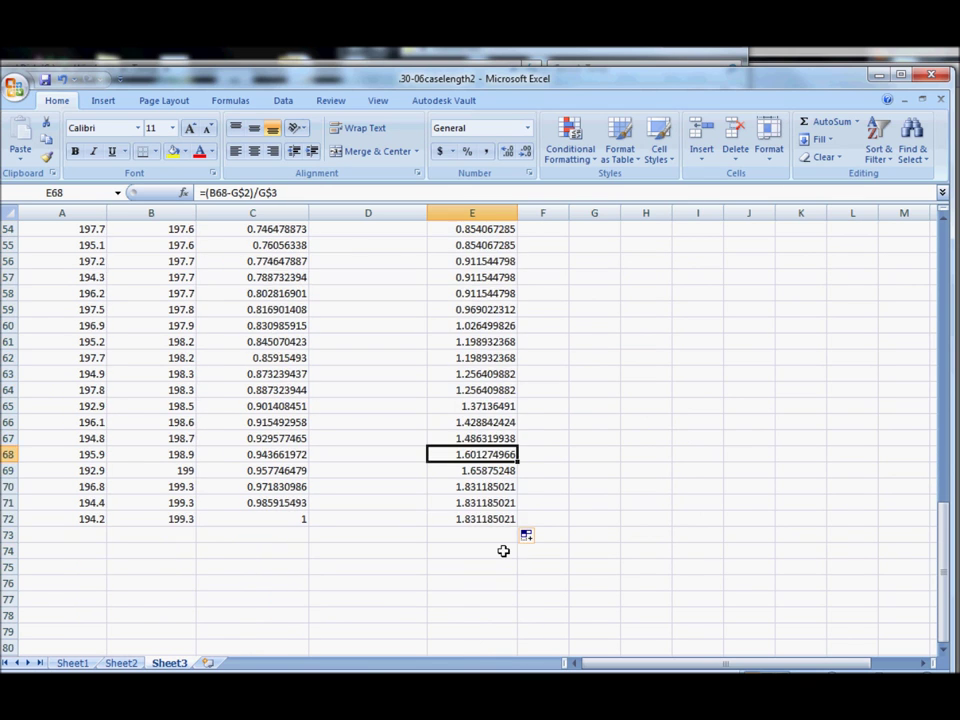
{"action": "scroll", "coordinate": [504, 551], "scroll_direction": "up", "scroll_amount": 2}
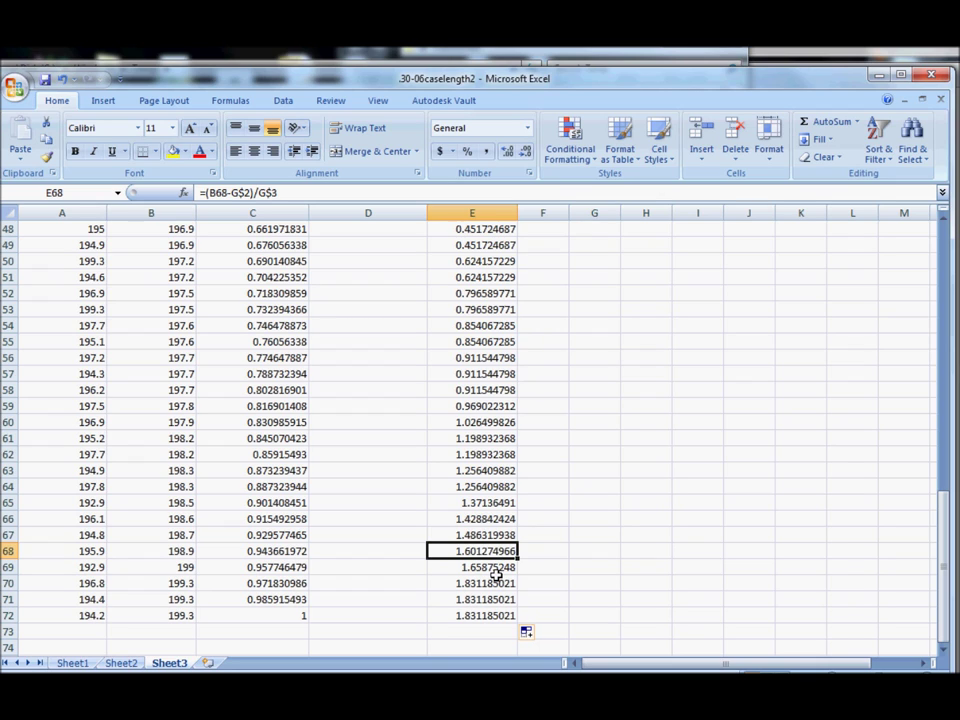
{"action": "left_click", "coordinate": [485, 616]}
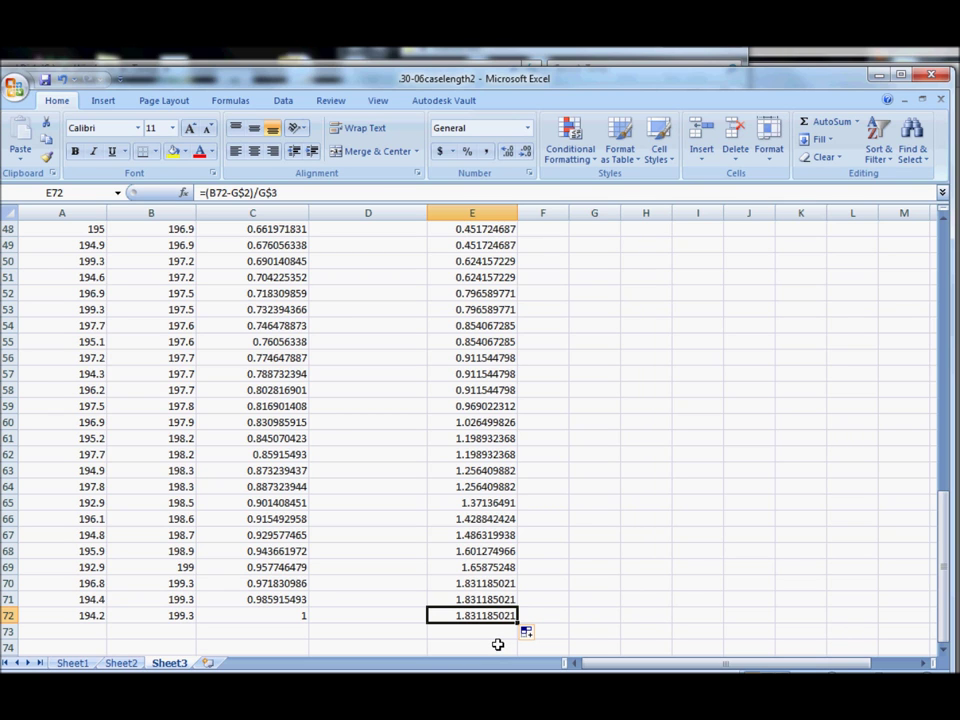
{"action": "scroll", "coordinate": [497, 644], "scroll_direction": "up", "scroll_amount": 16}
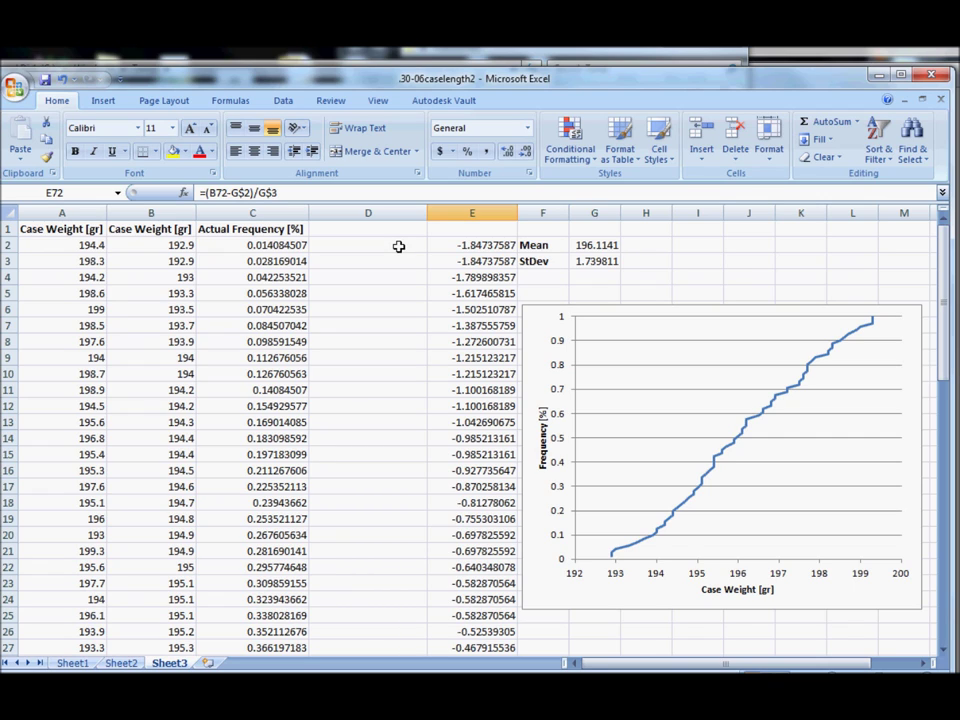
- Enter a centred heading z in cell E1
{"action": "left_click", "coordinate": [435, 248]}
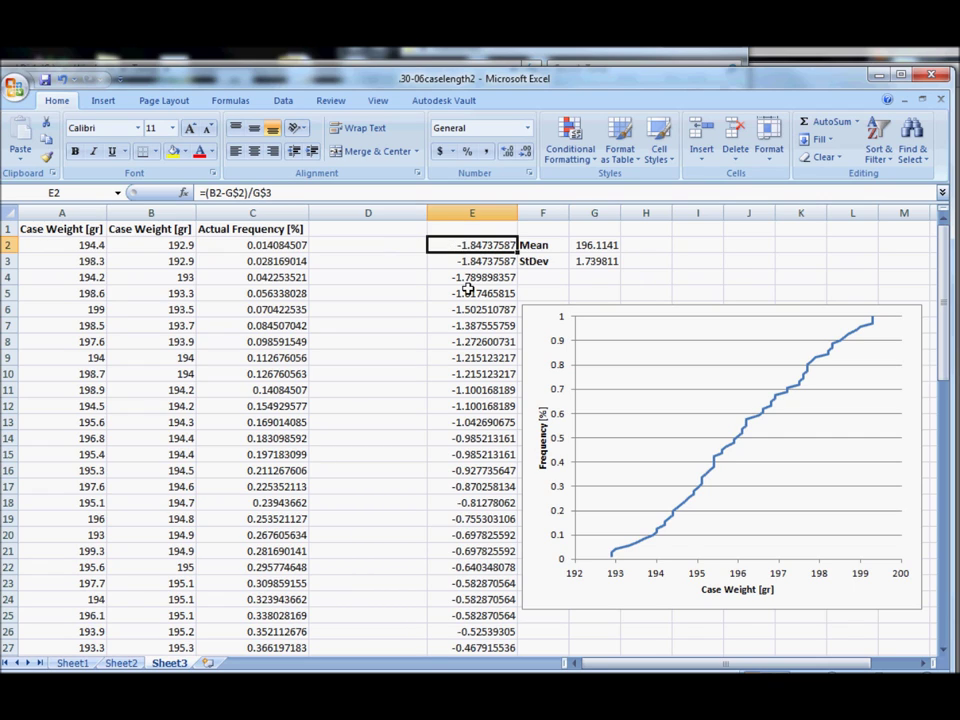
{"action": "left_click", "coordinate": [482, 228]}
{"action": "type", "text": "z"}
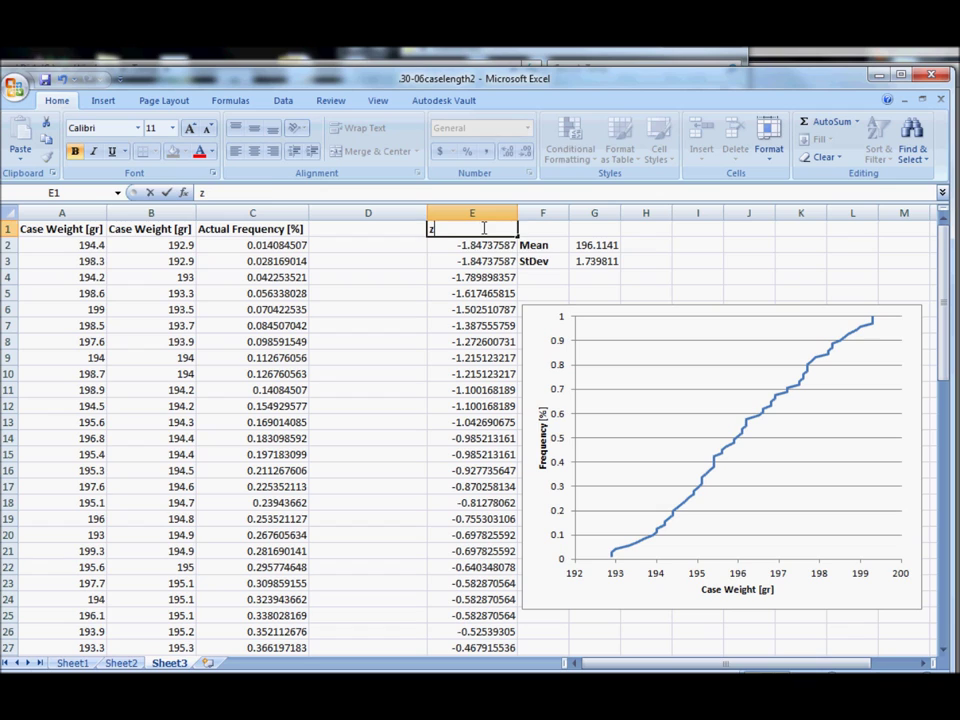
{"action": "left_click", "coordinate": [254, 150]}
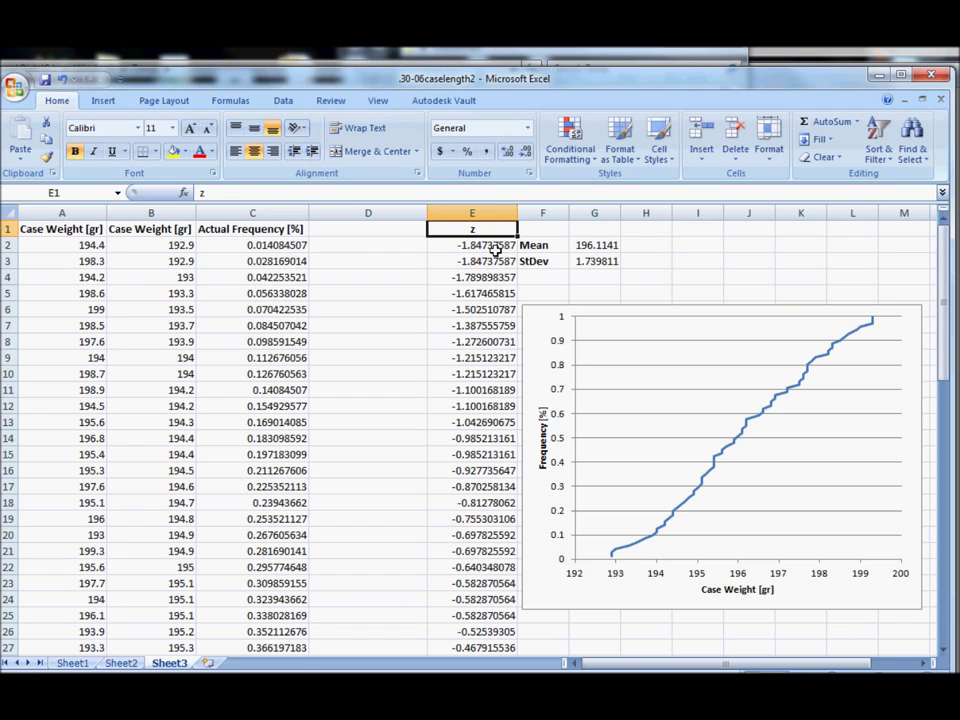
- Walk through E2's formula, highlighting the difference-from-mean part, without changing it
{"action": "left_click", "coordinate": [465, 250]}
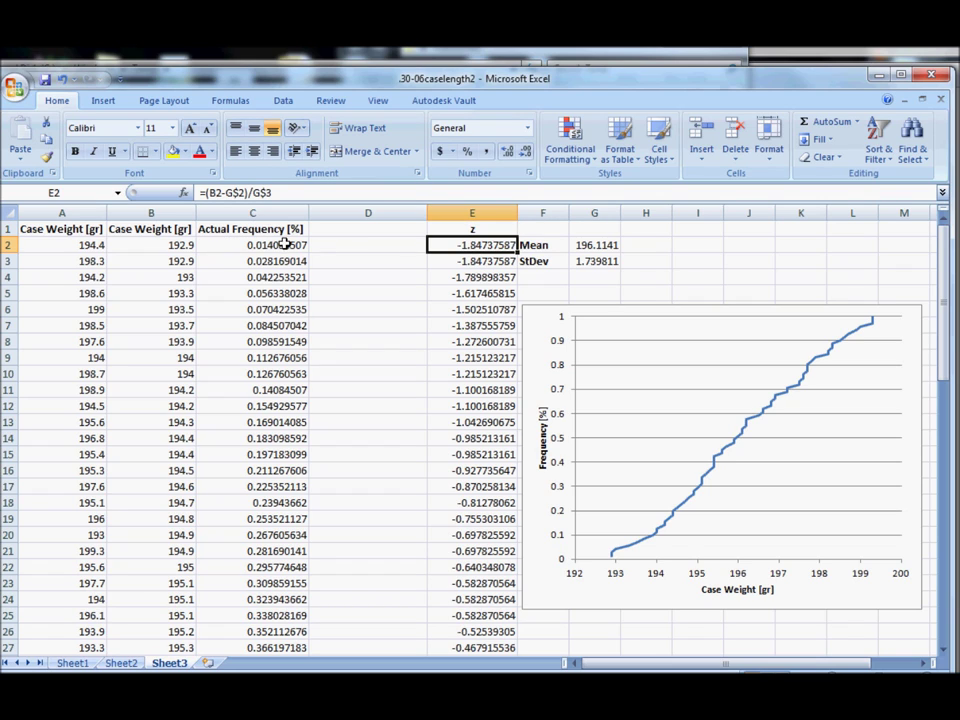
{"action": "left_click", "coordinate": [176, 244]}
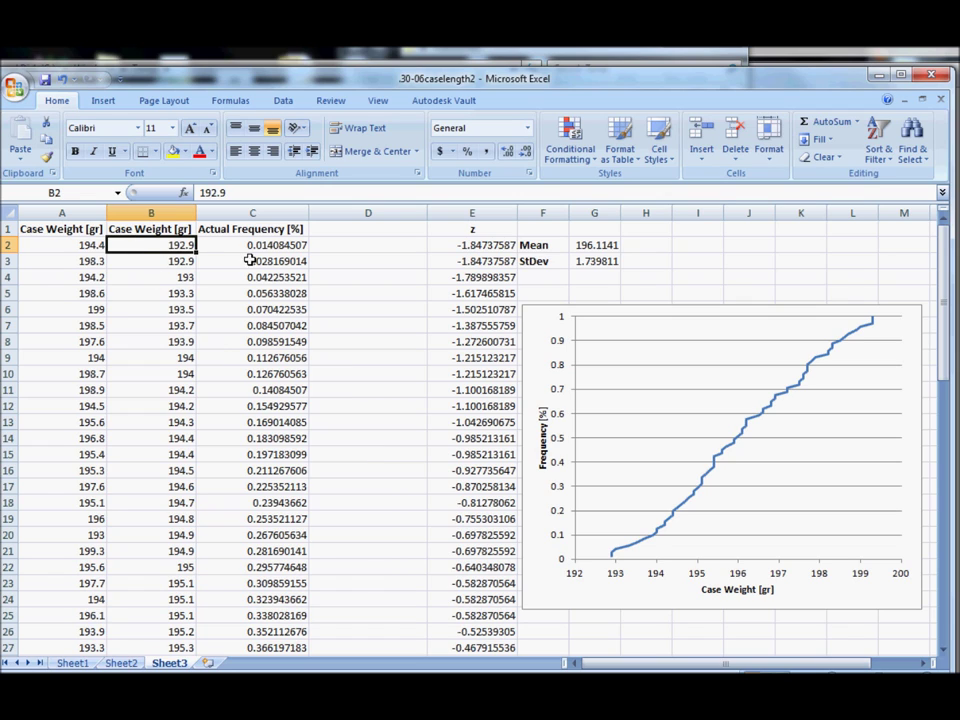
{"action": "left_click", "coordinate": [472, 249]}
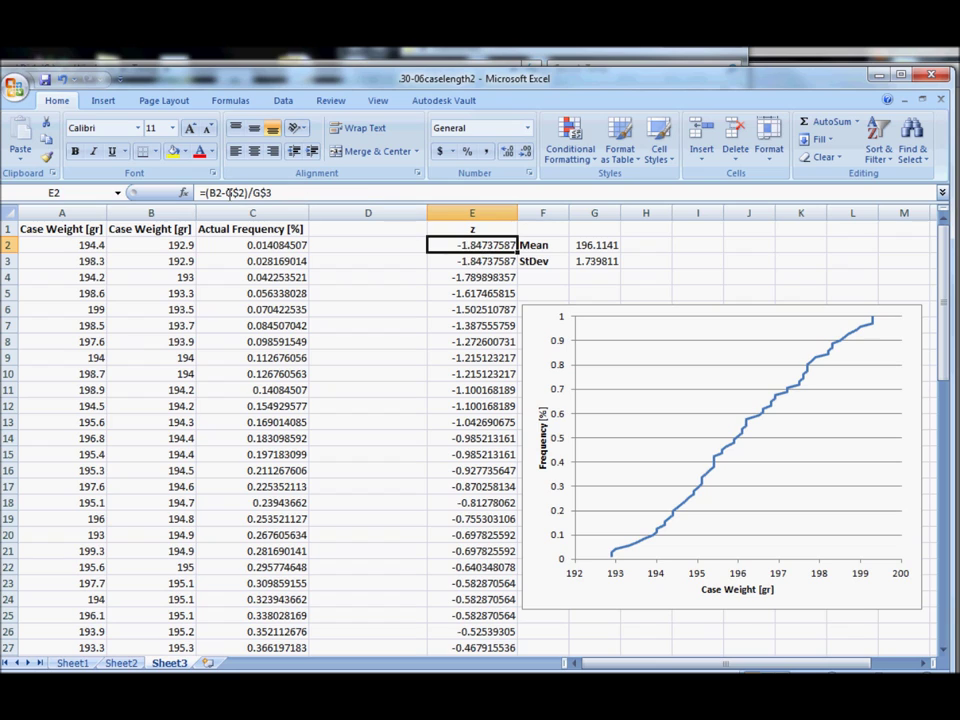
{"action": "left_click", "coordinate": [230, 193]}
{"action": "left_click_drag", "start_coordinate": [208, 193], "coordinate": [245, 193]}
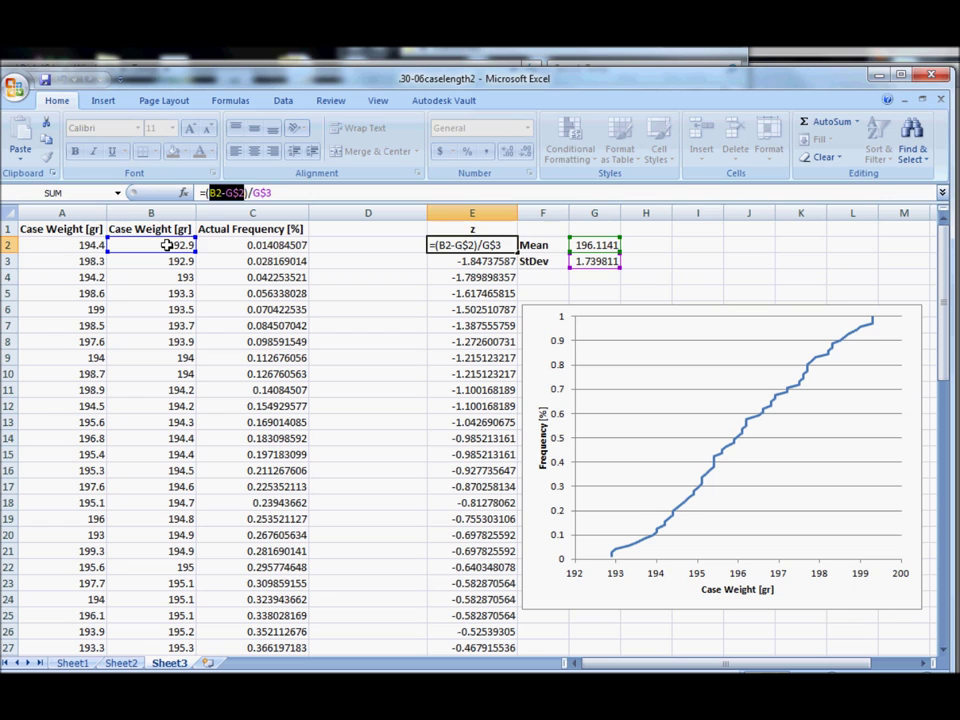
{"action": "key", "text": "Escape"}
{"action": "left_click", "coordinate": [396, 252]}
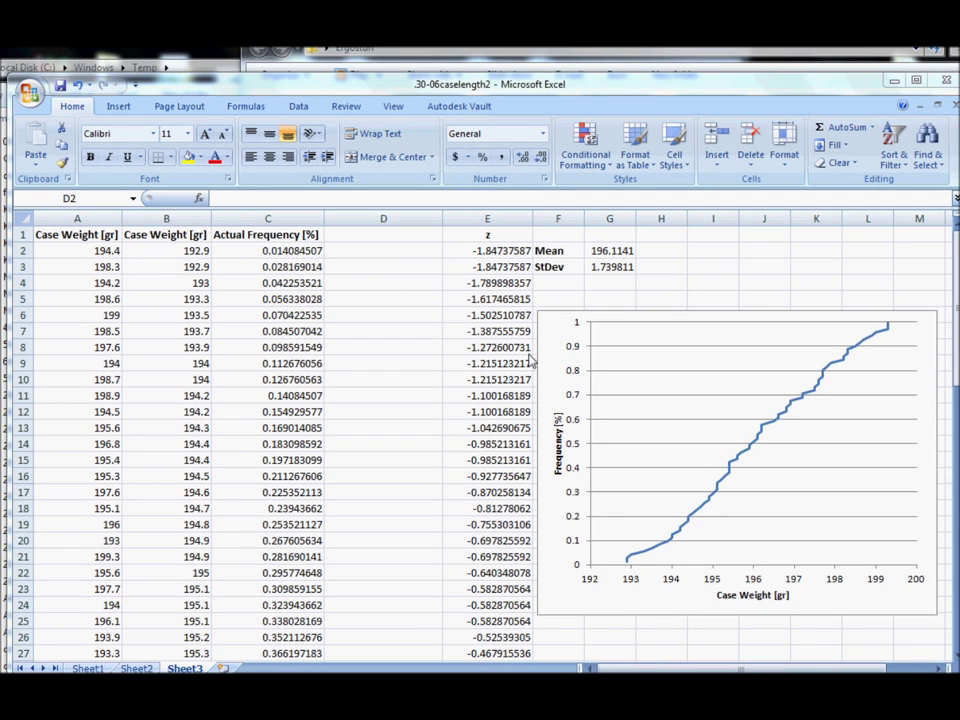
{"action": "left_click", "coordinate": [426, 251]}
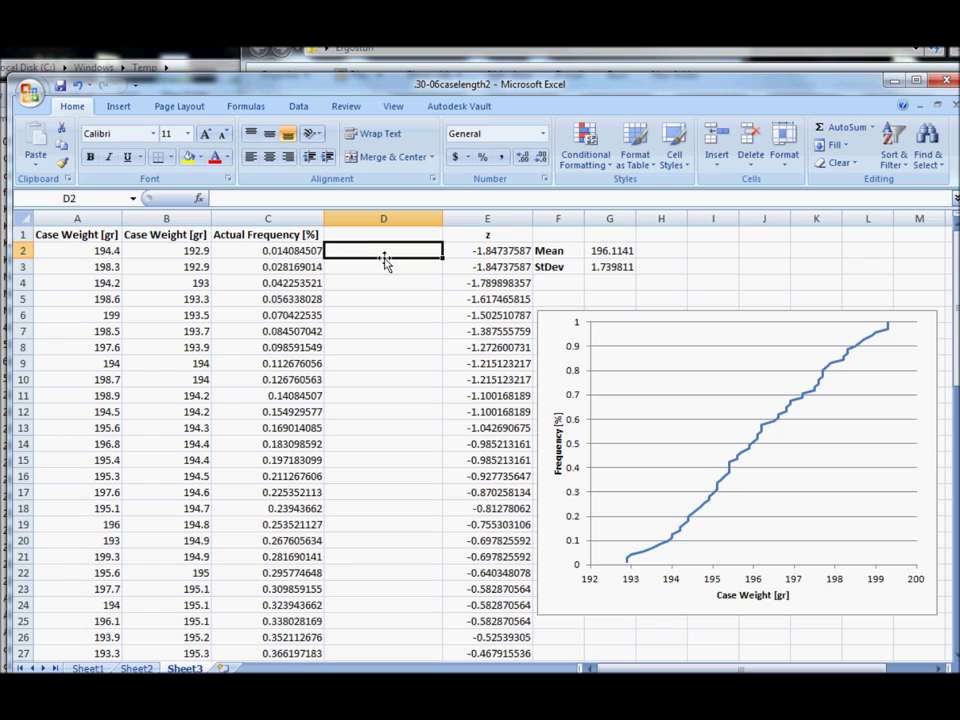
{"action": "type", "text": "=normdis"}
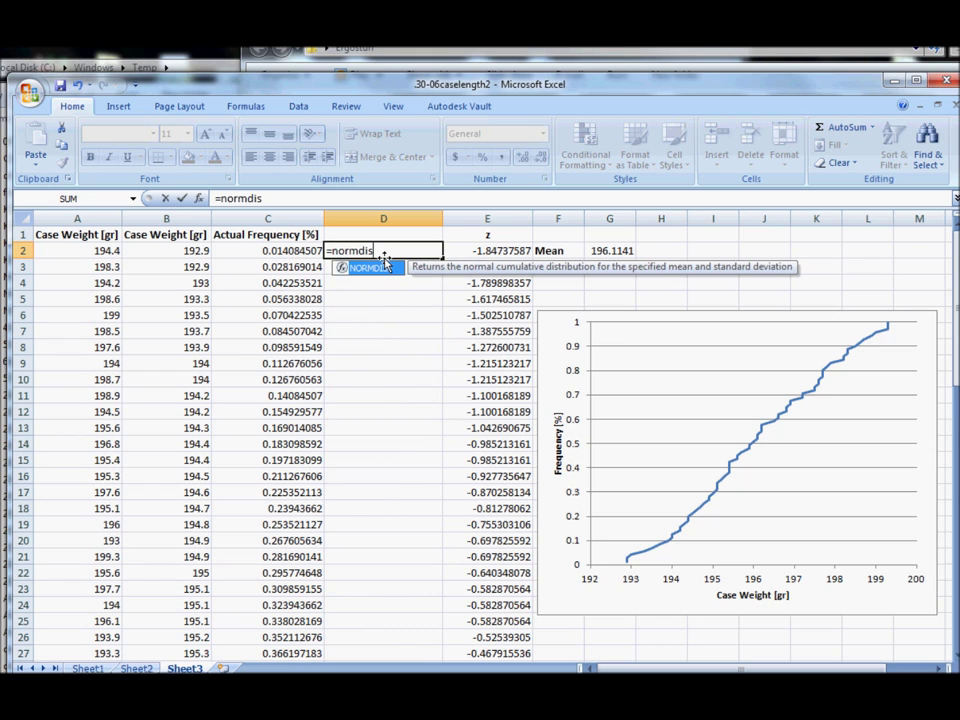
{"action": "type", "text": "t("}
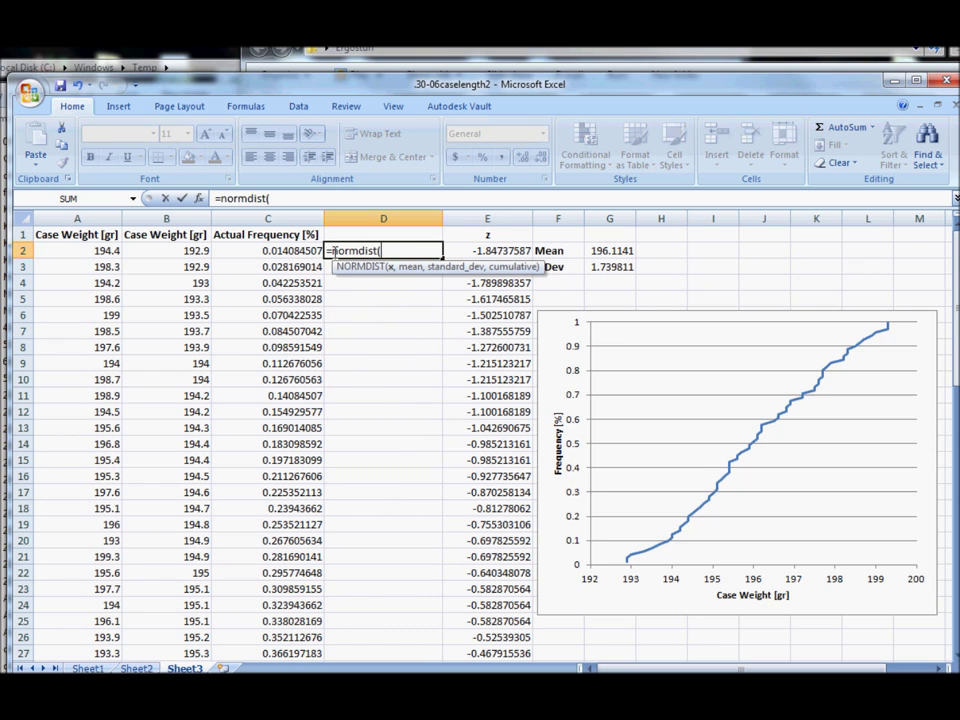
- Fix the function name and complete =NORMSDIST(E2) in D2, returning 0.032346342
{"action": "key", "text": "Home"}
{"action": "key", "text": "Right"}
{"action": "key", "text": "Right"}
{"action": "key", "text": "Right"}
{"action": "key", "text": "Right"}
{"action": "key", "text": "Right"}
{"action": "key", "text": "Right"}
{"action": "key", "text": "Right"}
{"action": "key", "text": "Right"}
{"action": "key", "text": "Right"}
{"action": "key", "text": "Right"}
{"action": "left_click", "coordinate": [362, 252]}
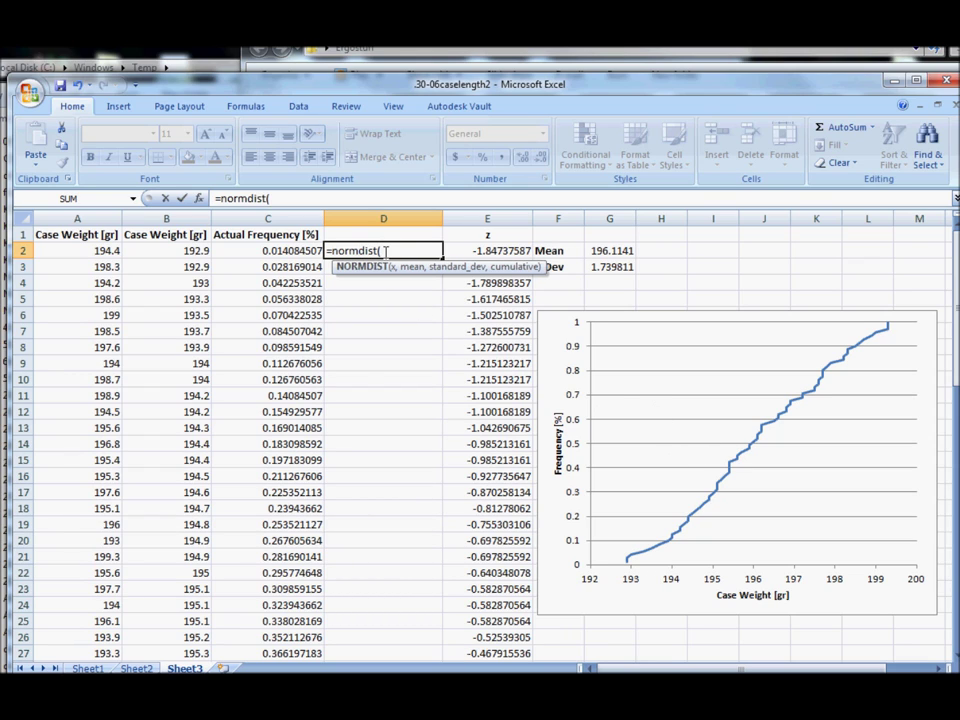
{"action": "type", "text": "s"}
{"action": "left_click", "coordinate": [426, 255]}
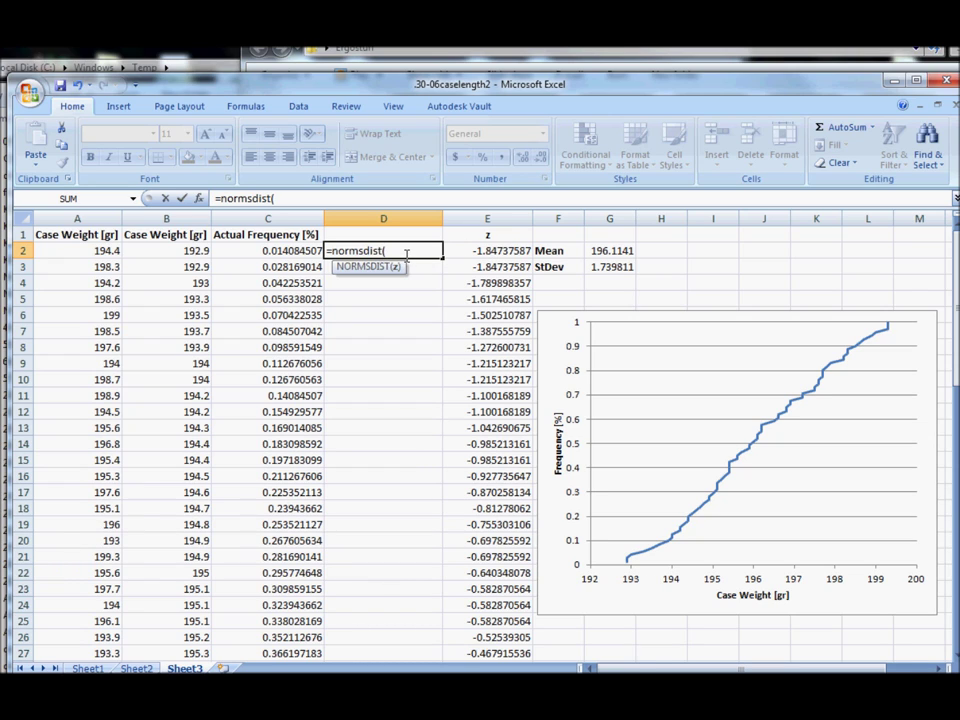
{"action": "left_click", "coordinate": [485, 251]}
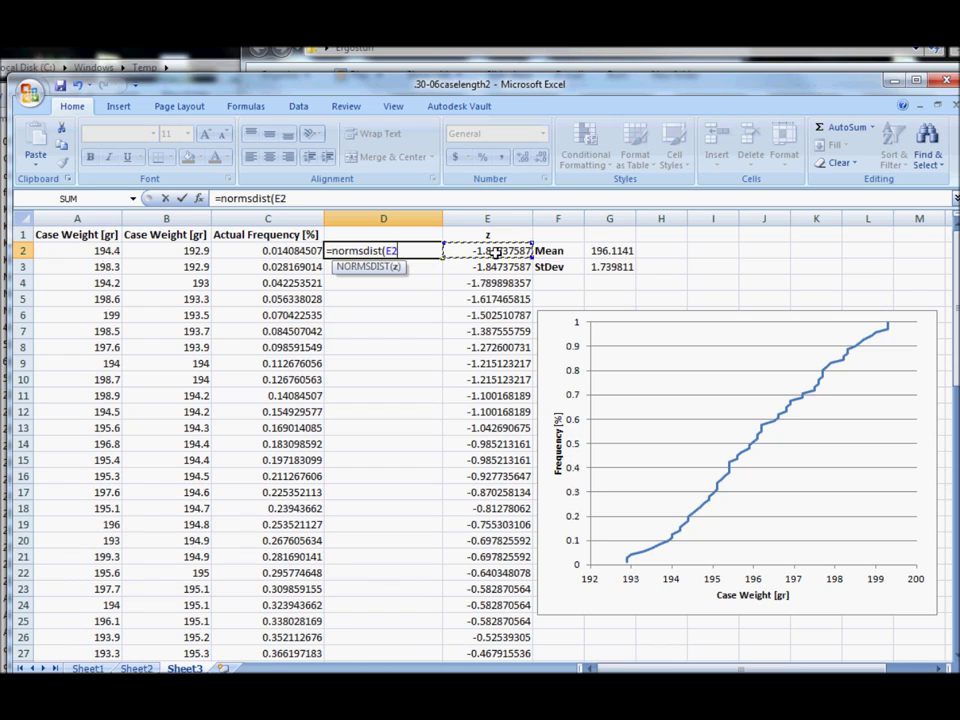
{"action": "type", "text": ")"}
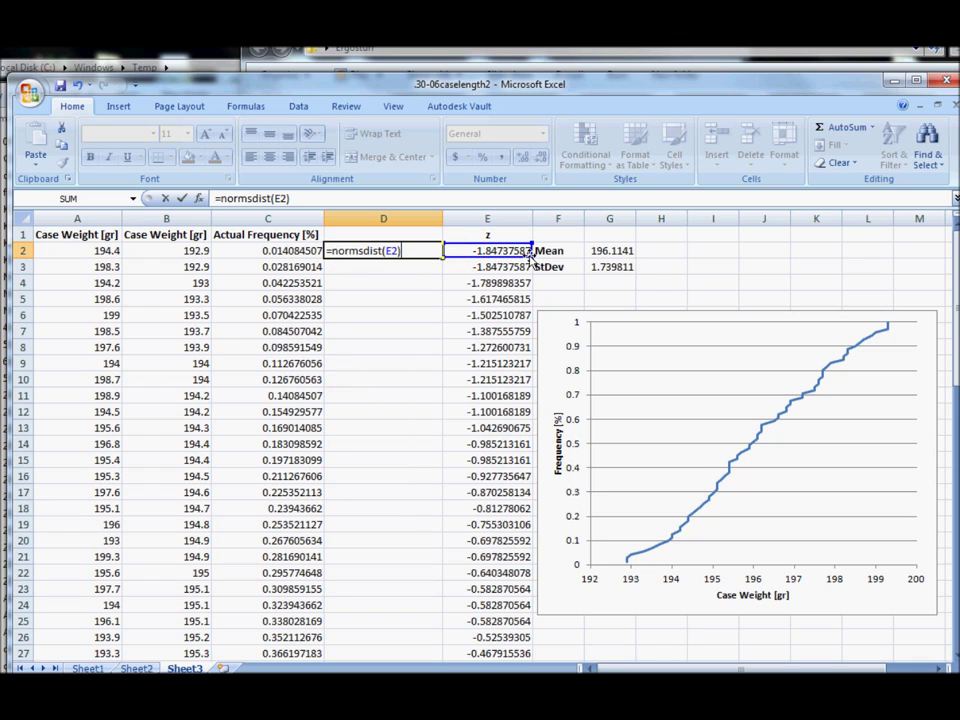
{"action": "key", "text": "Return"}
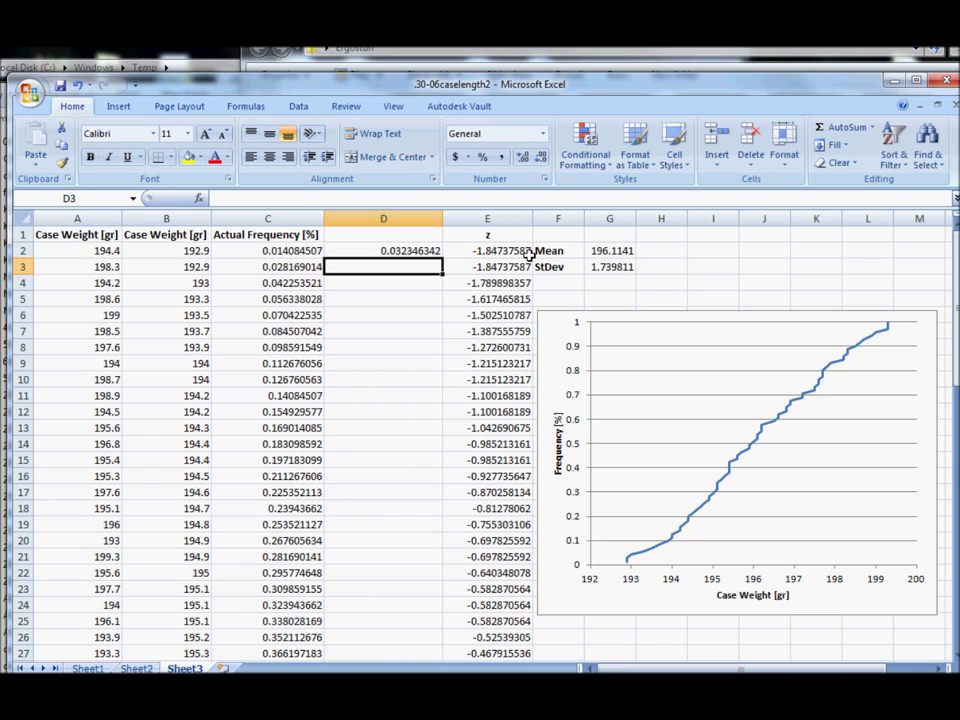
- Copy =NORMSDIST(E2) from D2 down column D to row 72
{"action": "left_click", "coordinate": [405, 251]}
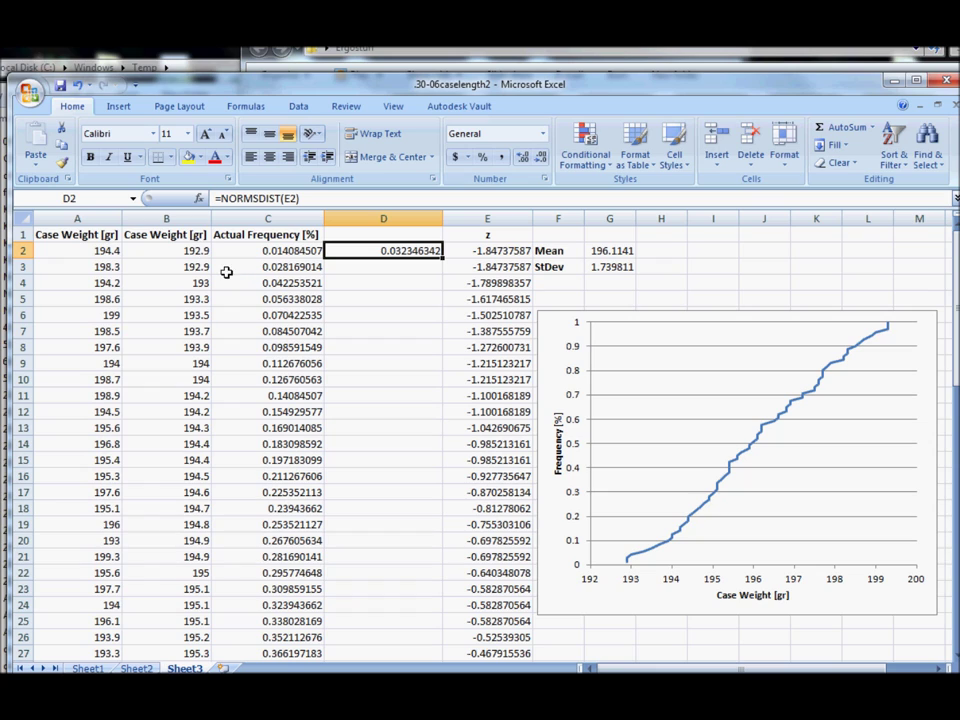
{"action": "left_click_drag", "start_coordinate": [281, 266], "coordinate": [279, 257]}
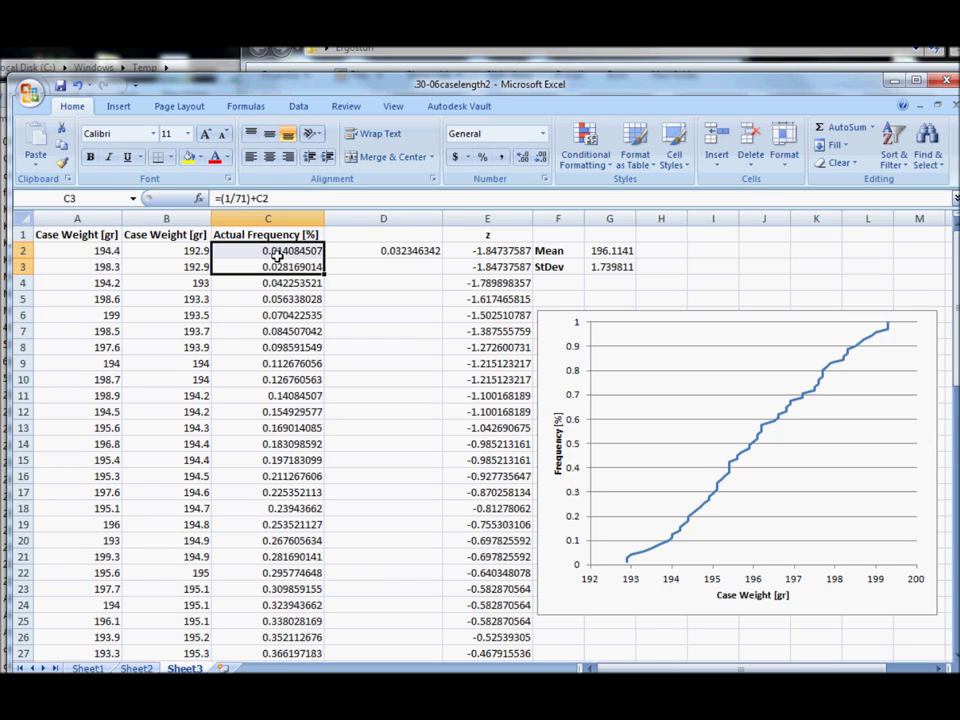
{"action": "left_click", "coordinate": [258, 267]}
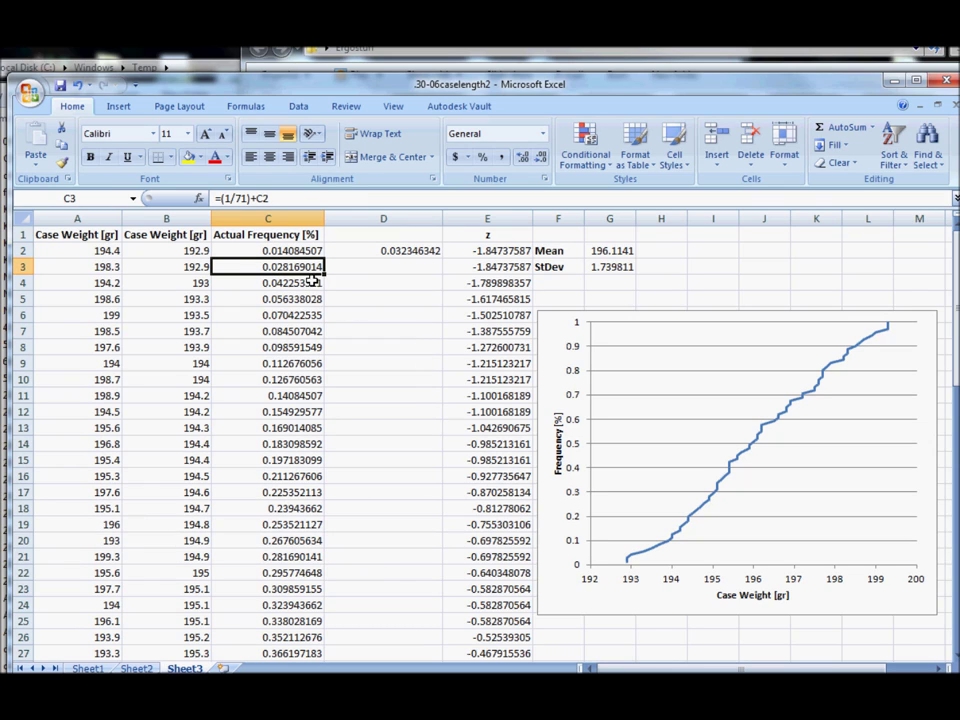
{"action": "left_click", "coordinate": [411, 251]}
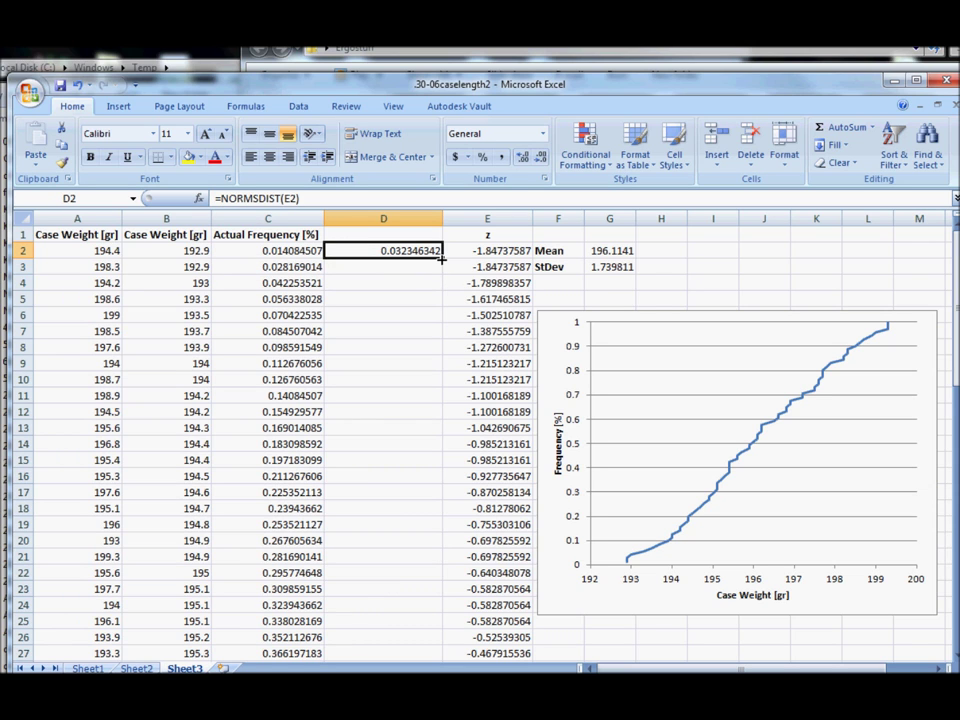
{"action": "left_click_drag", "start_coordinate": [441, 258], "coordinate": [420, 606]}
- Check the copied formulas in D72 and E72, then return to the first row
{"action": "left_click", "coordinate": [414, 605]}
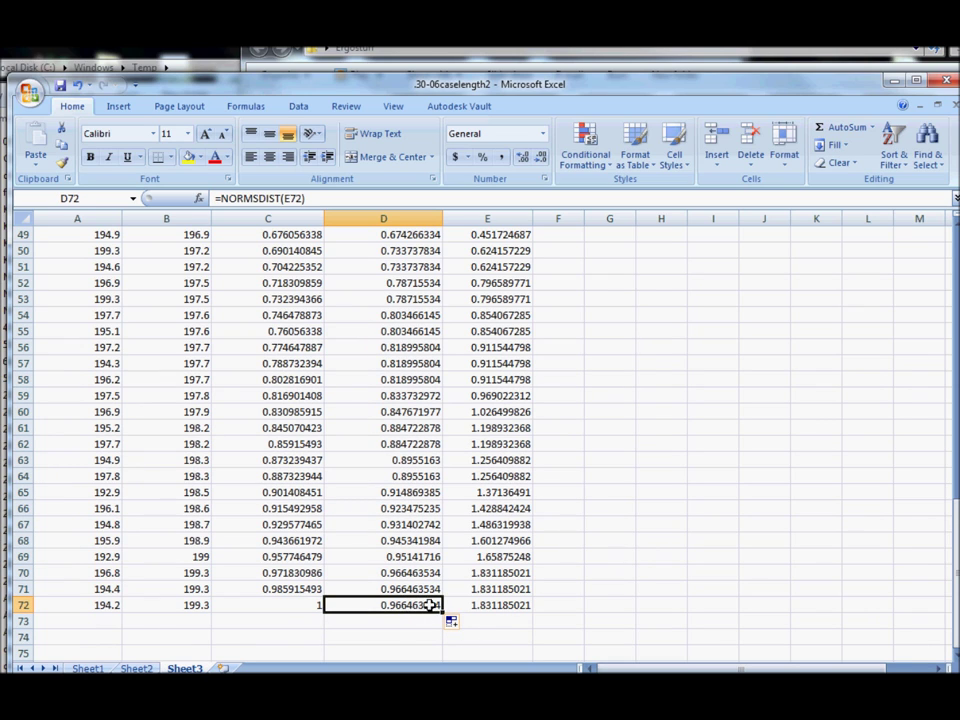
{"action": "scroll", "coordinate": [430, 600], "scroll_direction": "up", "scroll_amount": 7}
{"action": "scroll", "coordinate": [427, 590], "scroll_direction": "up", "scroll_amount": 9}
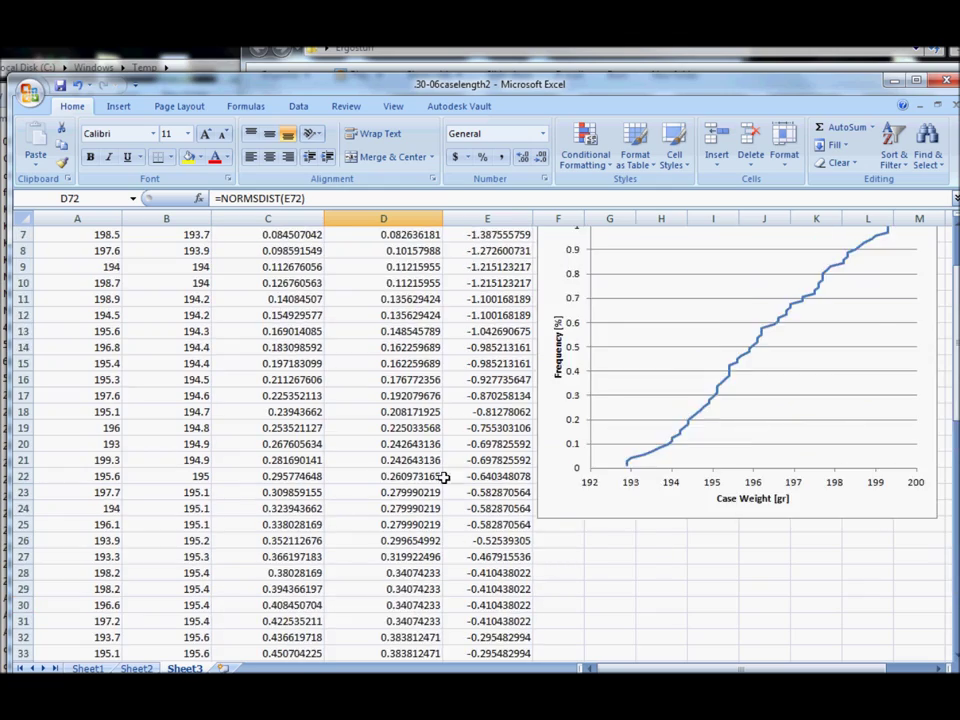
{"action": "scroll", "coordinate": [403, 476], "scroll_direction": "down", "scroll_amount": 2}
{"action": "scroll", "coordinate": [403, 476], "scroll_direction": "down", "scroll_amount": 15}
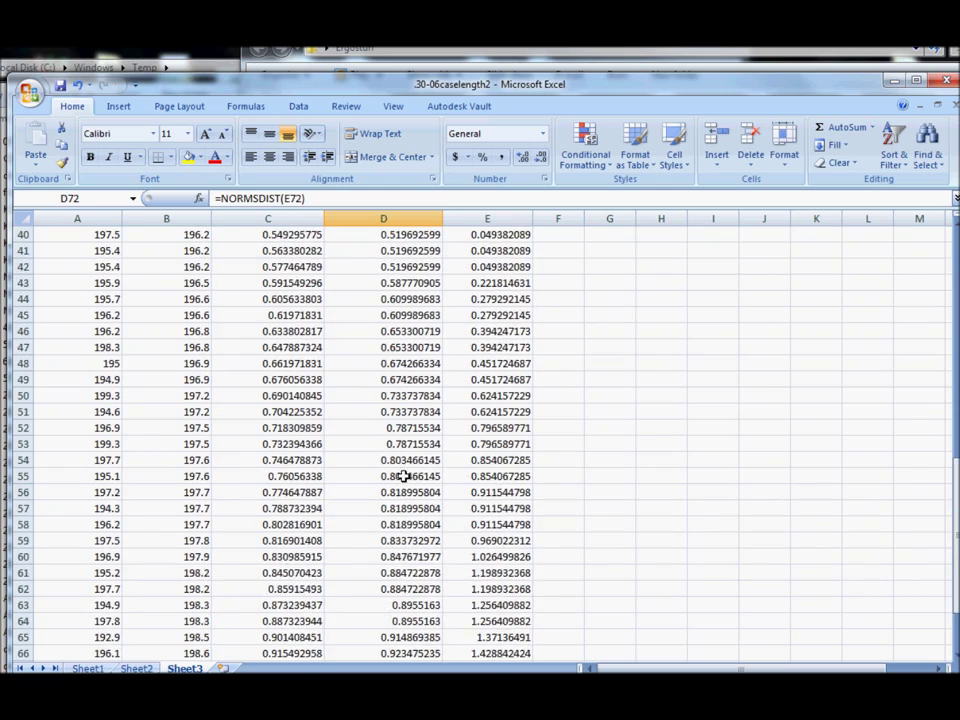
{"action": "key", "text": "Right"}
{"action": "scroll", "coordinate": [525, 522], "scroll_direction": "up", "scroll_amount": 9}
{"action": "scroll", "coordinate": [520, 400], "scroll_direction": "up", "scroll_amount": 8}
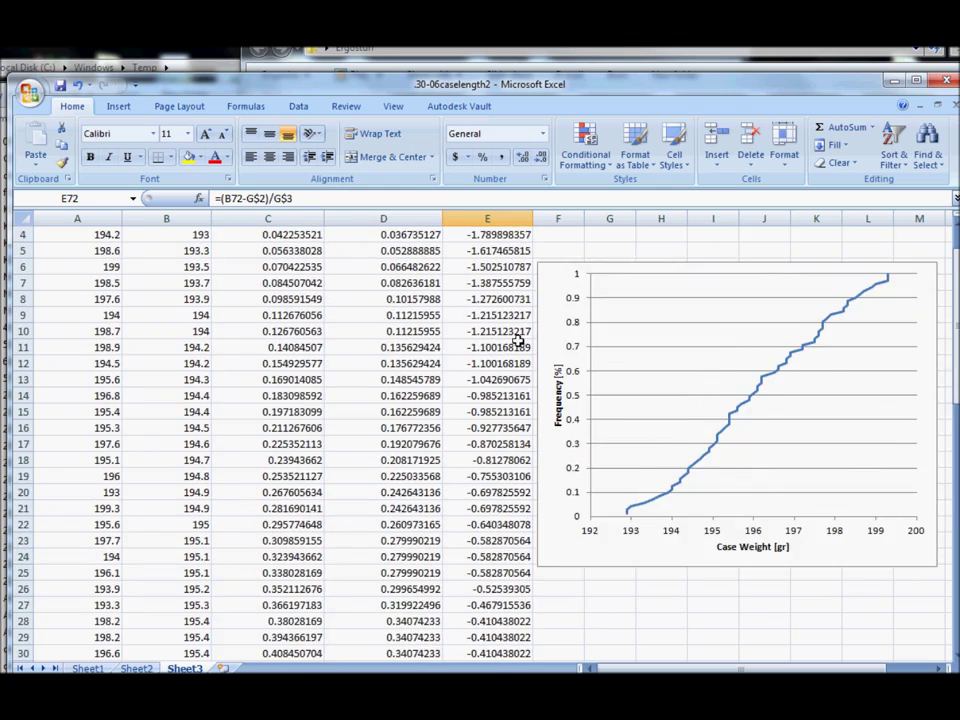
{"action": "left_click", "coordinate": [495, 251]}
{"action": "key", "text": "Left"}
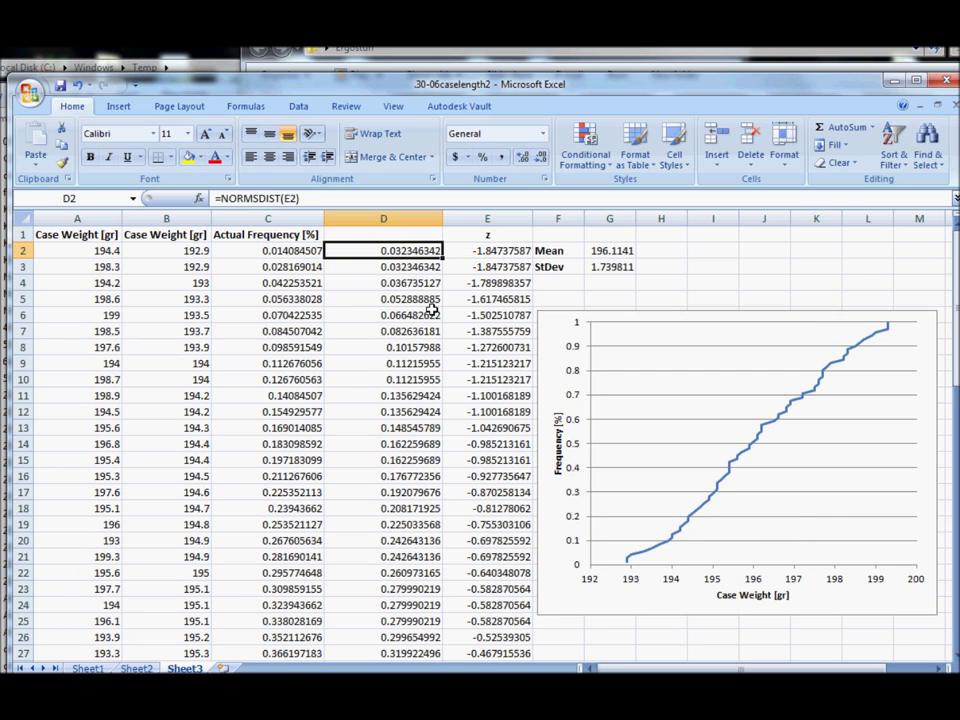
{"action": "scroll", "coordinate": [412, 424], "scroll_direction": "down", "scroll_amount": 2}
{"action": "scroll", "coordinate": [412, 424], "scroll_direction": "up", "scroll_amount": 2}
- Spot-check case weight, actual frequency and normal frequency values in rows 38 to 40
{"action": "left_click", "coordinate": [156, 231]}
{"action": "left_click", "coordinate": [197, 251]}
{"action": "scroll", "coordinate": [176, 373], "scroll_direction": "down", "scroll_amount": 5}
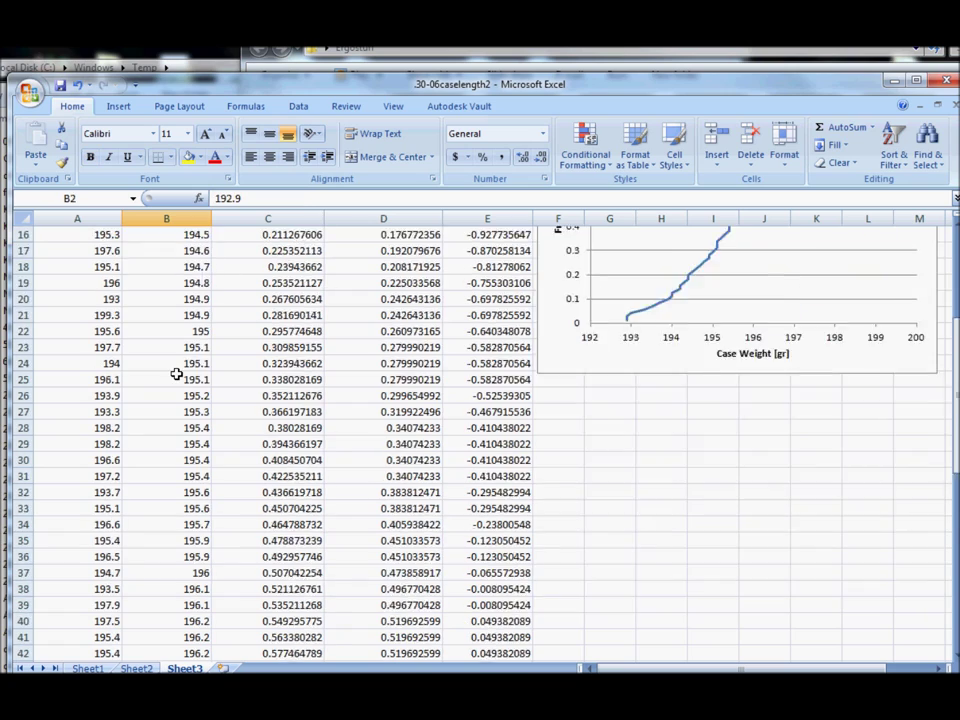
{"action": "scroll", "coordinate": [176, 373], "scroll_direction": "up", "scroll_amount": 5}
{"action": "scroll", "coordinate": [169, 371], "scroll_direction": "down", "scroll_amount": 10}
{"action": "scroll", "coordinate": [176, 379], "scroll_direction": "up", "scroll_amount": 1}
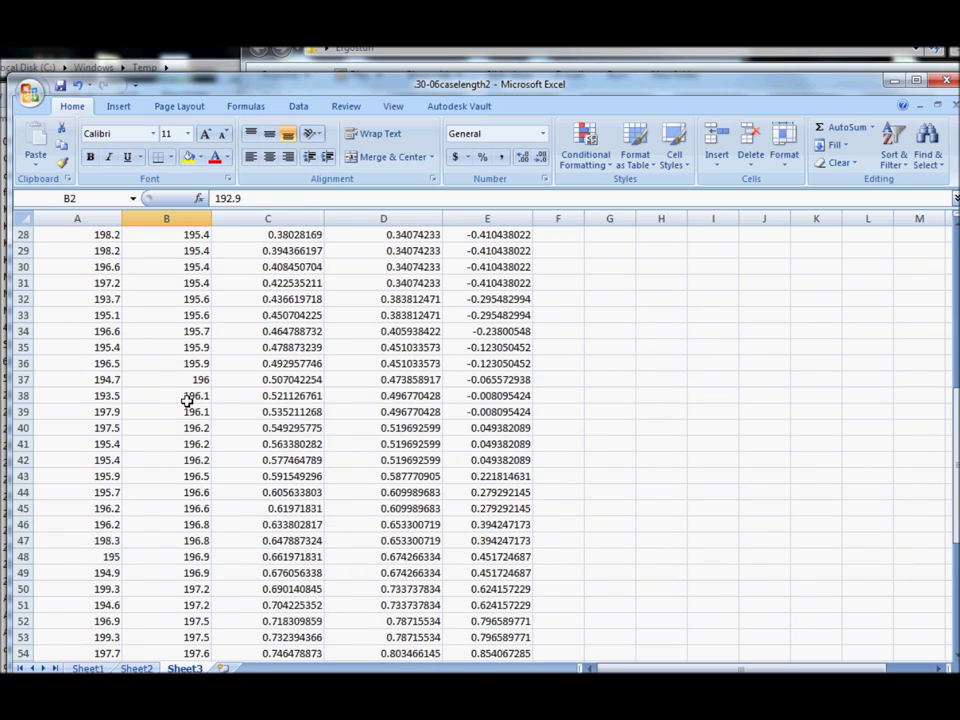
{"action": "left_click", "coordinate": [190, 397]}
{"action": "left_click", "coordinate": [266, 396]}
{"action": "left_click", "coordinate": [402, 397]}
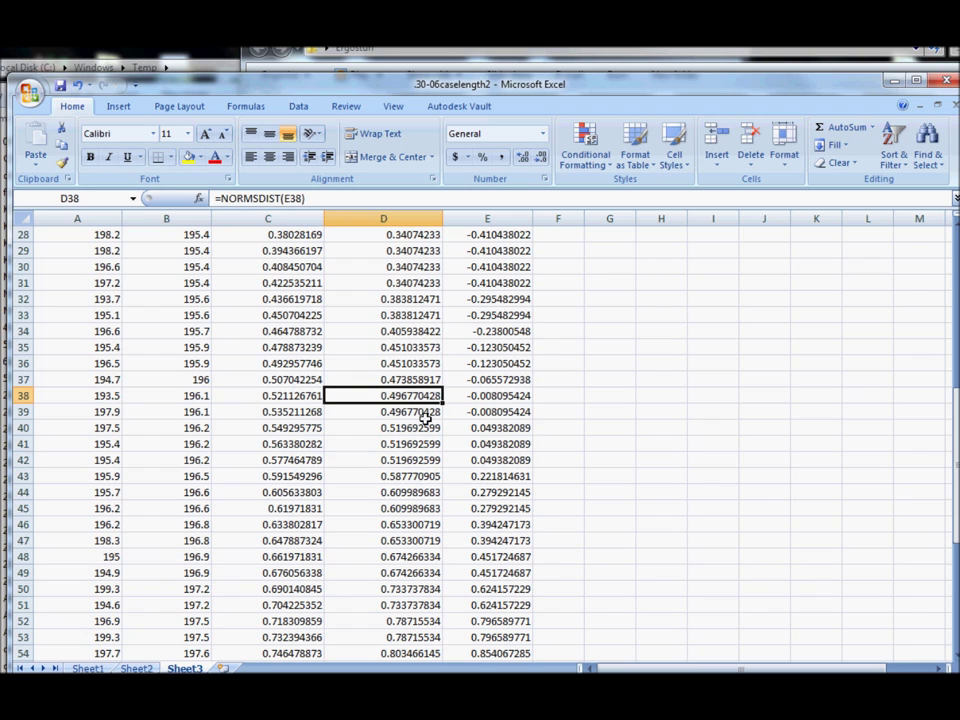
{"action": "left_click", "coordinate": [406, 412]}
{"action": "left_click", "coordinate": [397, 396]}
{"action": "left_click", "coordinate": [407, 429]}
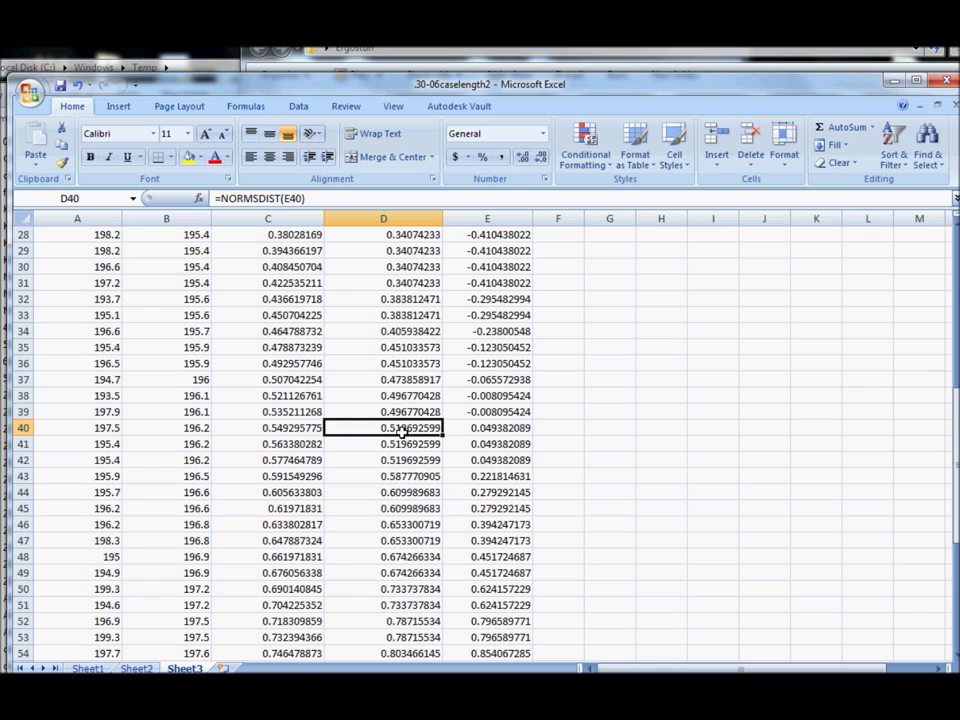
{"action": "scroll", "coordinate": [330, 333], "scroll_direction": "up", "scroll_amount": 9}
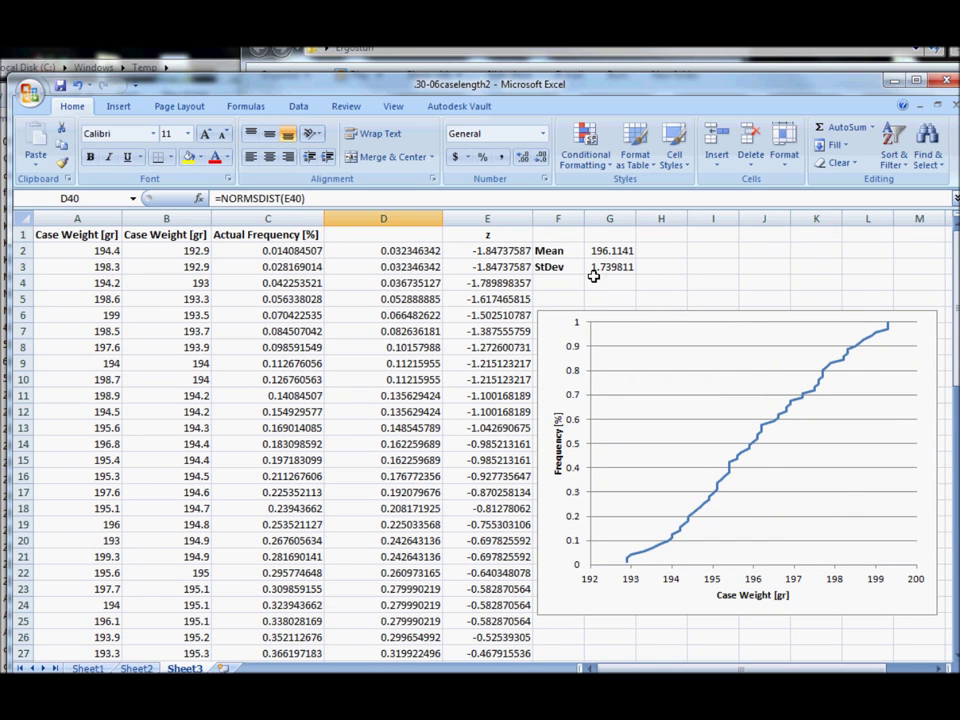
- Enter the header Normal Frequency [%] in cell D1
{"action": "left_click", "coordinate": [424, 236]}
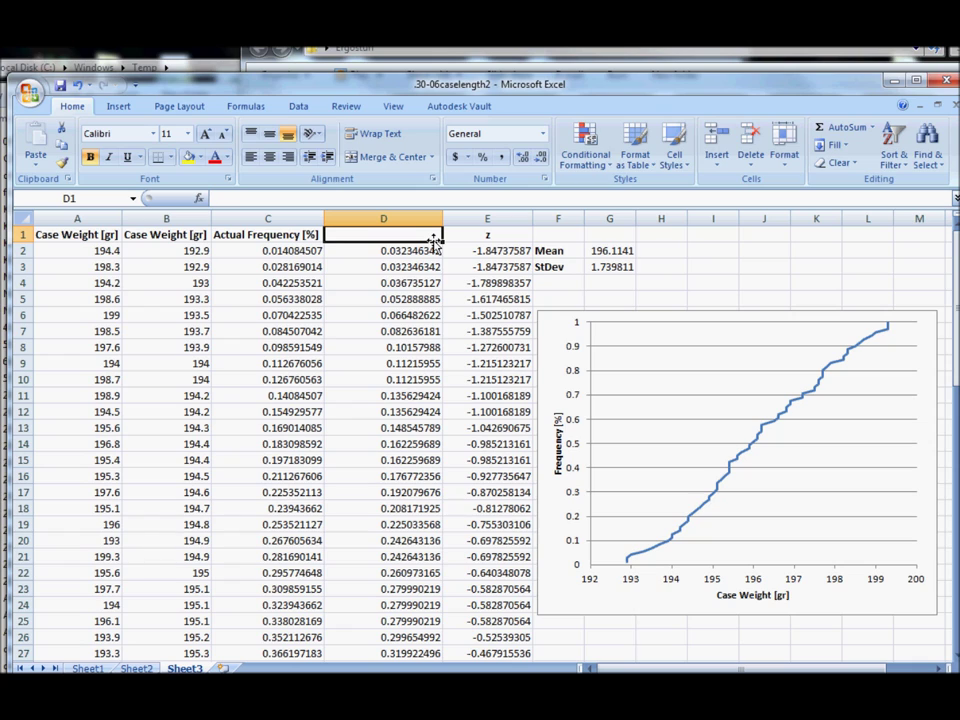
{"action": "type", "text": "Normal Fr"}
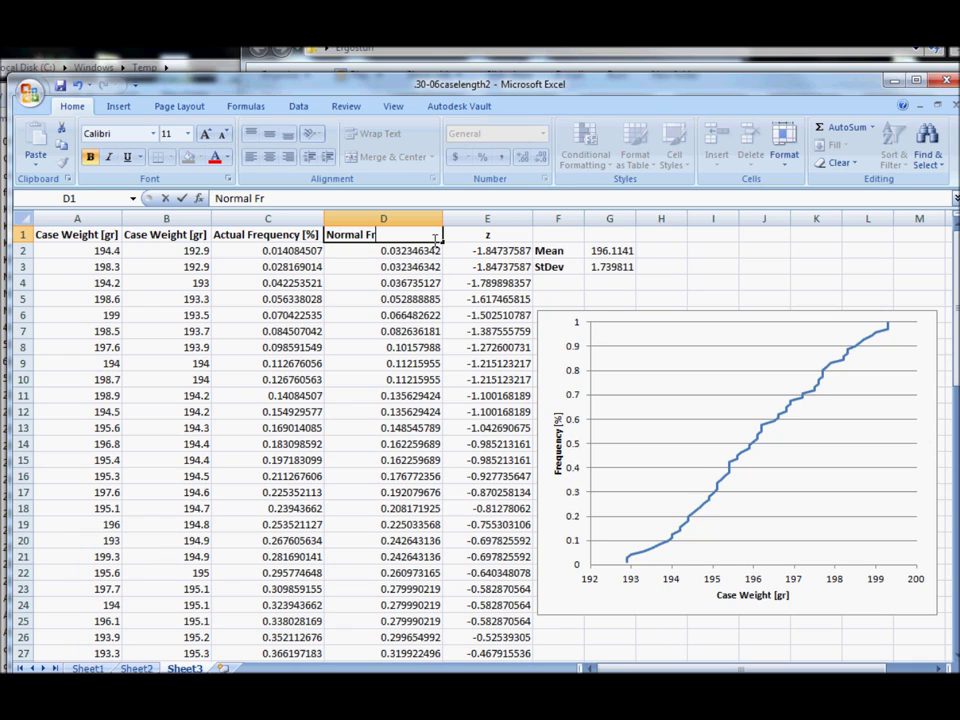
{"action": "type", "text": "equency [%]"}
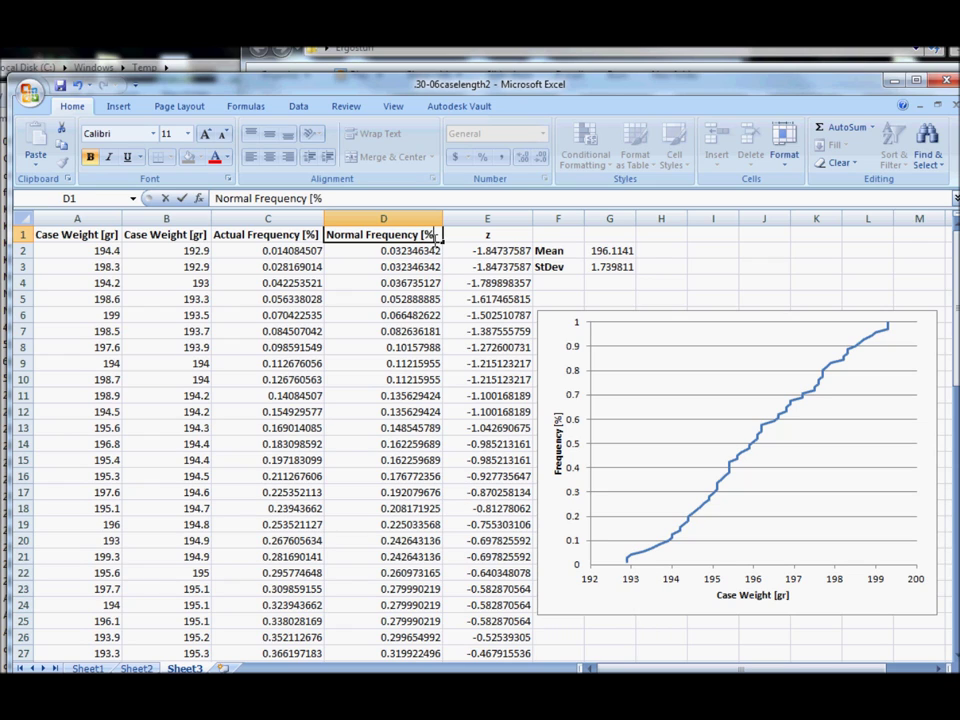
{"action": "key", "text": "Return"}
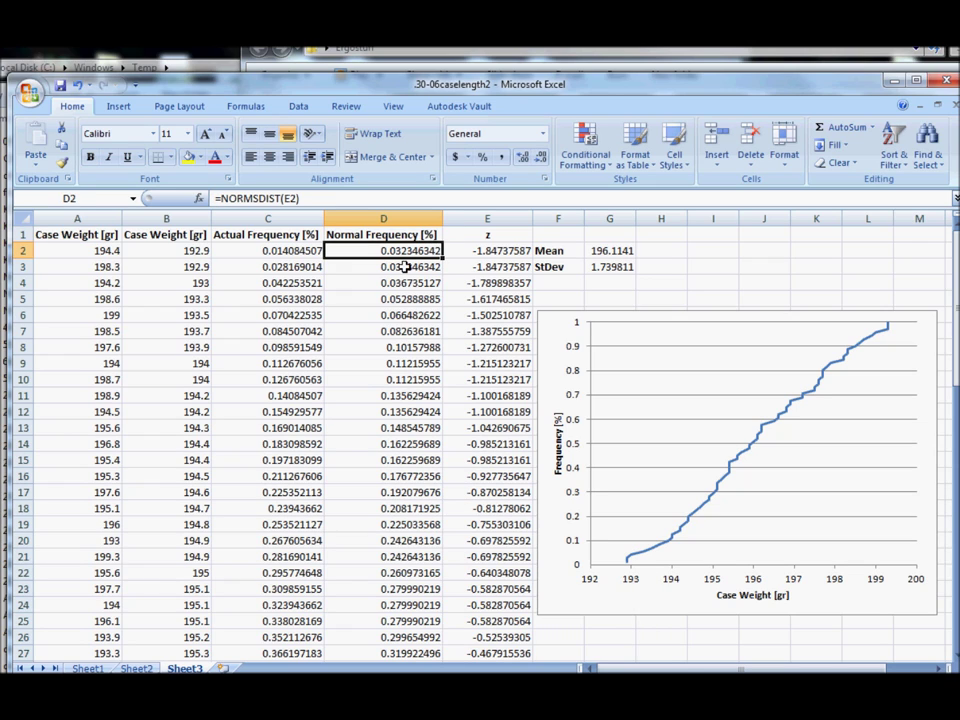
{"action": "left_click", "coordinate": [420, 267]}
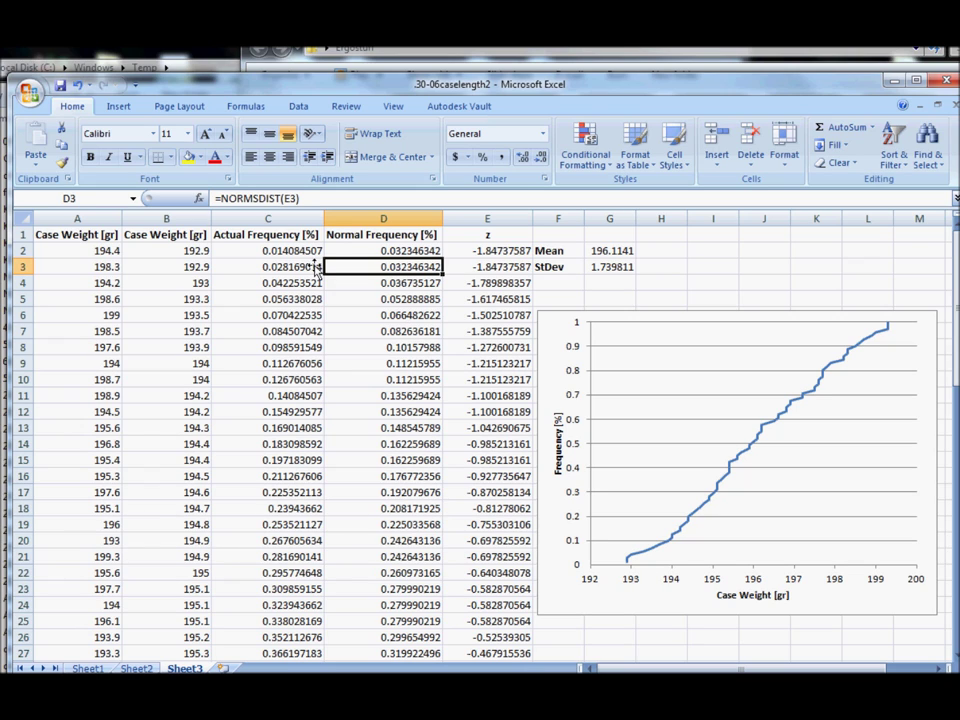
- Compare actual and normal frequencies in rows 2–13, then bring up the chart's plot-area options
{"action": "left_click_drag", "start_coordinate": [279, 251], "coordinate": [281, 428]}
{"action": "left_click", "coordinate": [383, 267]}
{"action": "left_click_drag", "start_coordinate": [383, 251], "coordinate": [383, 428]}
{"action": "left_click", "coordinate": [383, 508]}
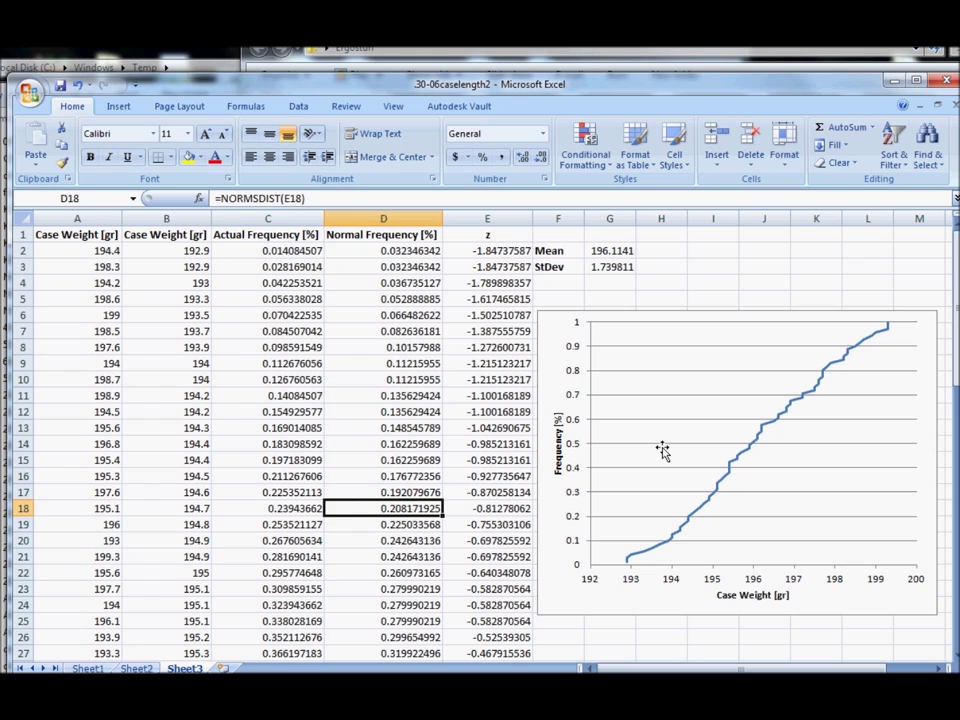
{"action": "left_click", "coordinate": [568, 333]}
{"action": "right_click", "coordinate": [671, 360]}
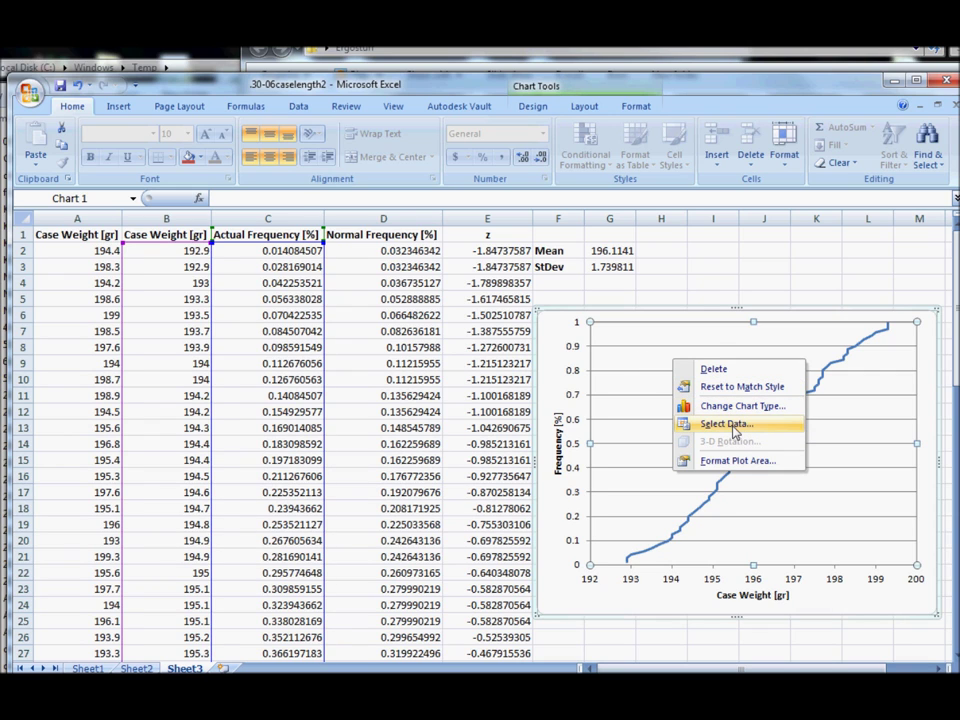
- Add a chart series with X values Sheet3!$B$2:$B$72 and Y values Sheet3!$D$2:$D$72
{"action": "left_click", "coordinate": [735, 432]}
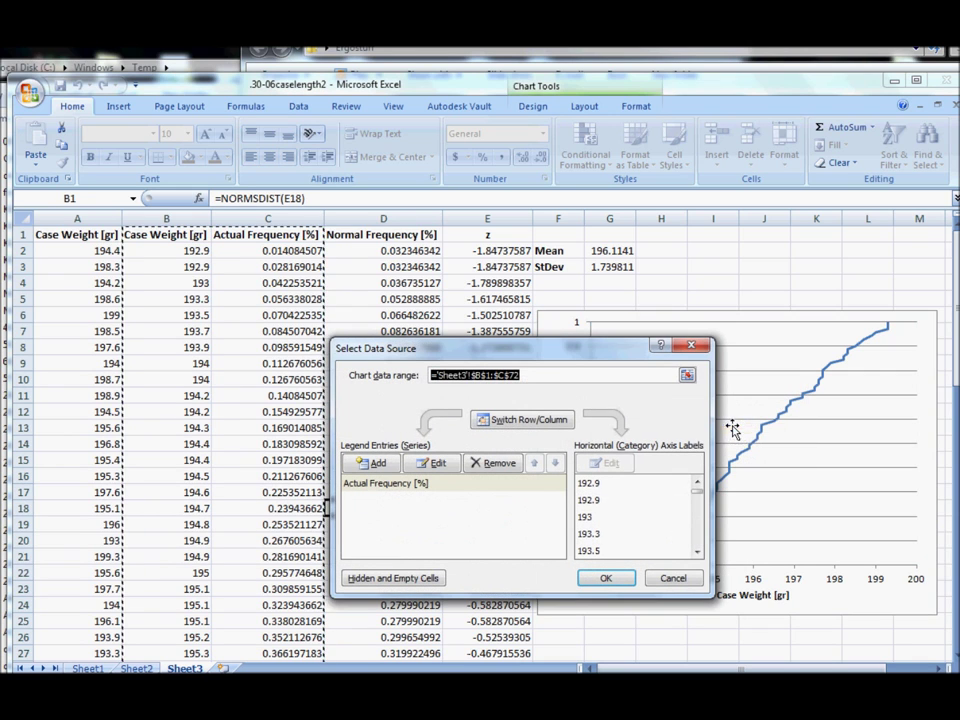
{"action": "left_click", "coordinate": [380, 465]}
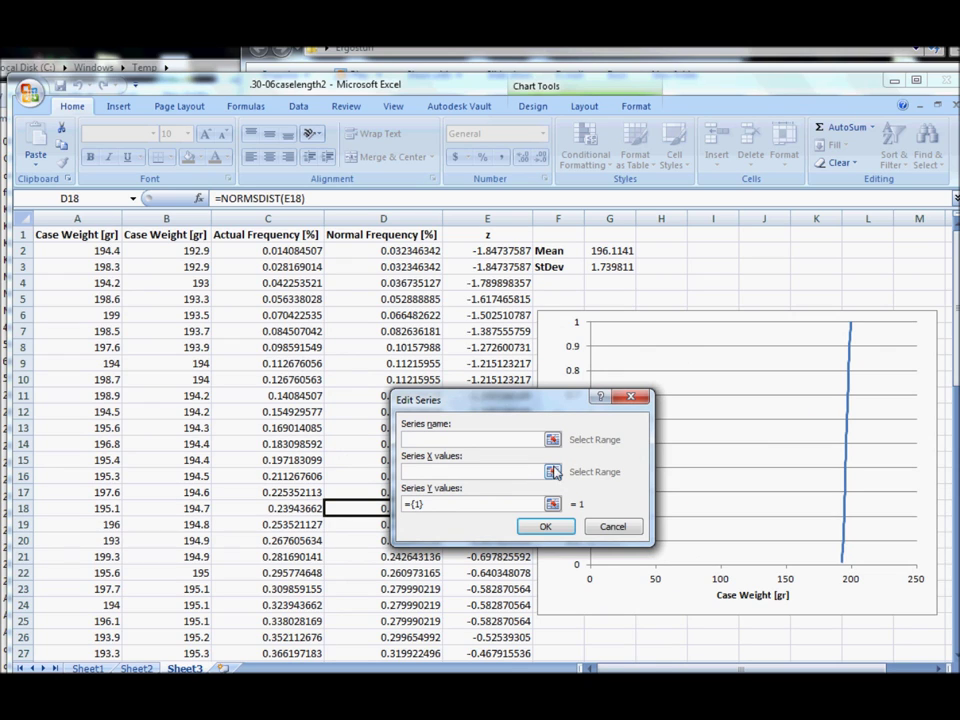
{"action": "left_click", "coordinate": [554, 472]}
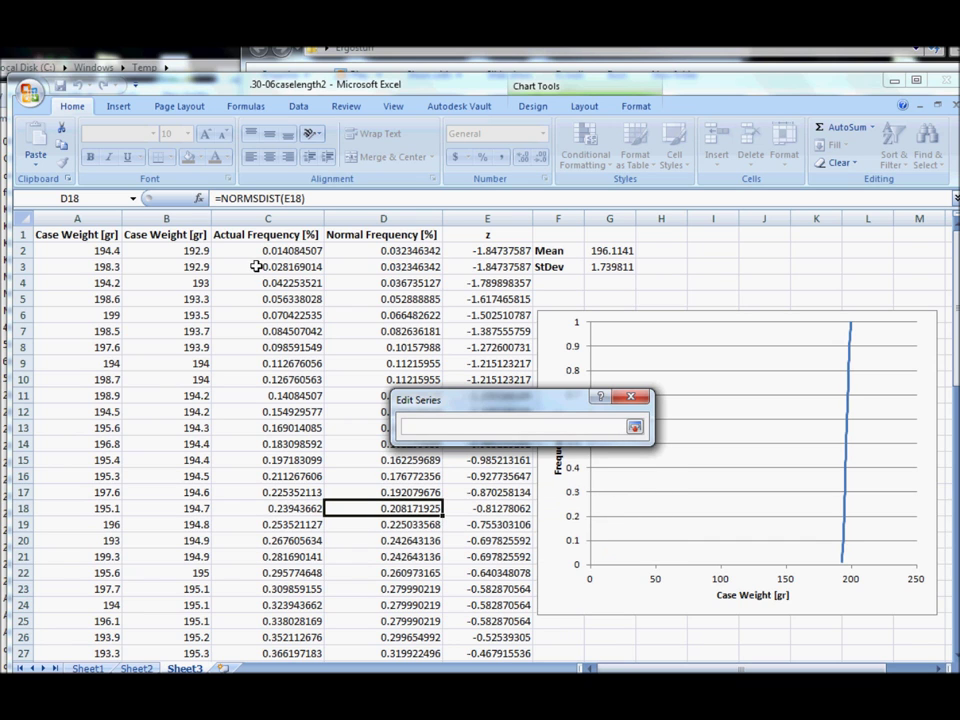
{"action": "left_click_drag", "start_coordinate": [192, 251], "coordinate": [217, 637]}
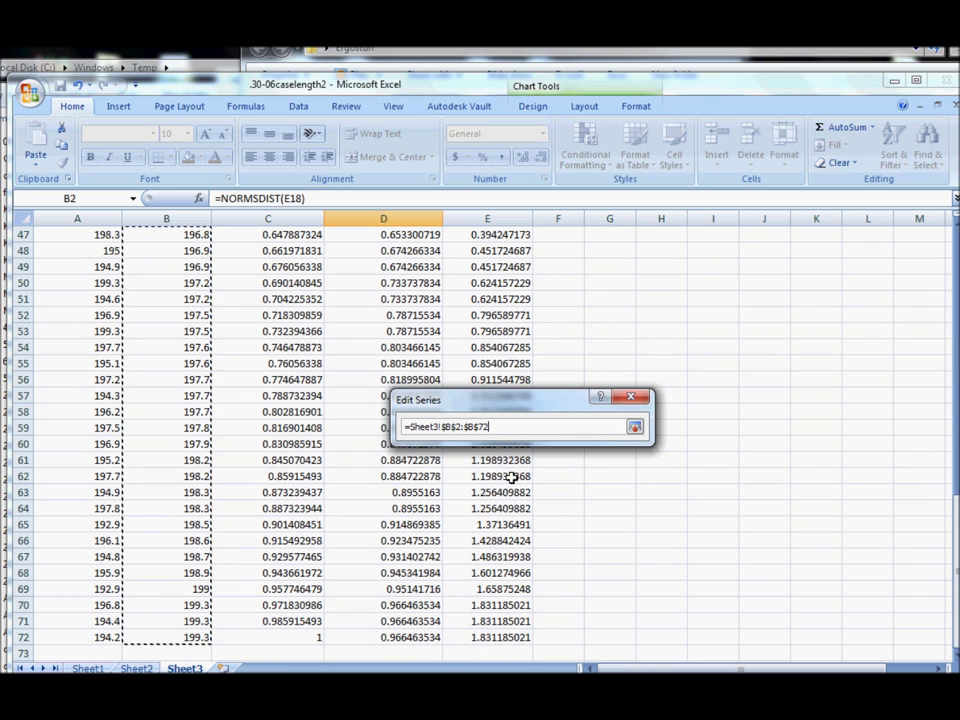
{"action": "left_click", "coordinate": [634, 428]}
{"action": "left_click", "coordinate": [452, 504]}
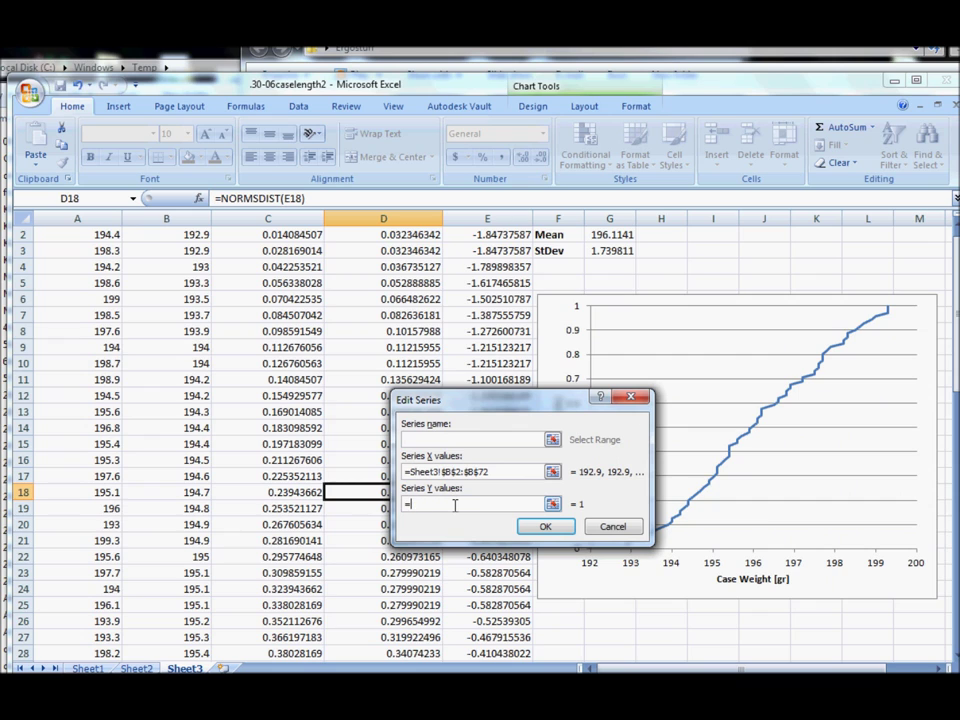
{"action": "left_click", "coordinate": [551, 505]}
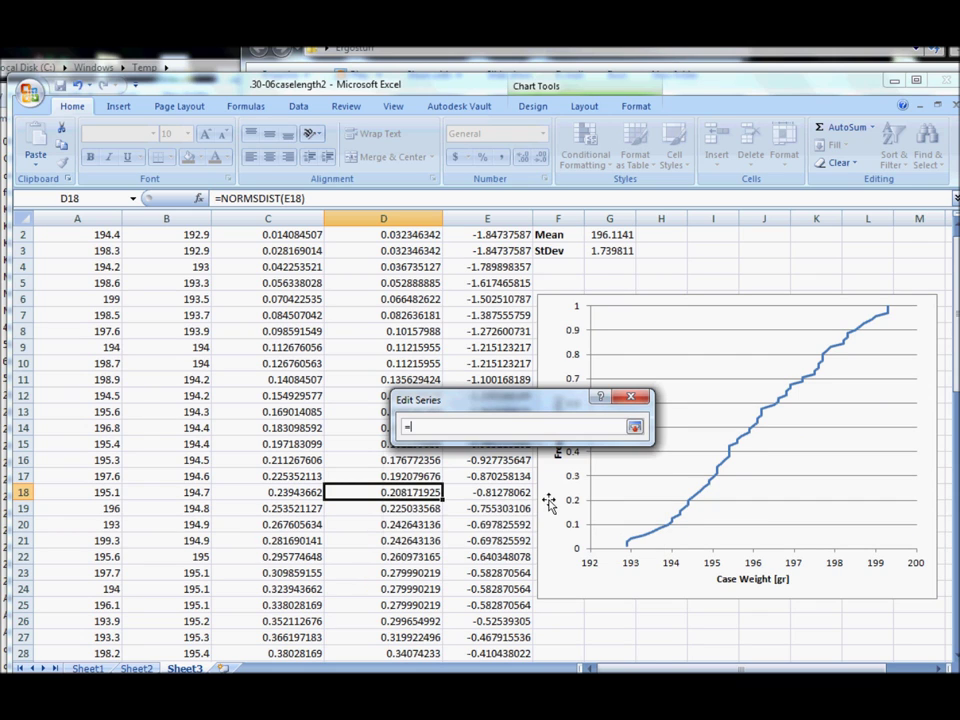
{"action": "left_click_drag", "start_coordinate": [402, 248], "coordinate": [413, 621]}
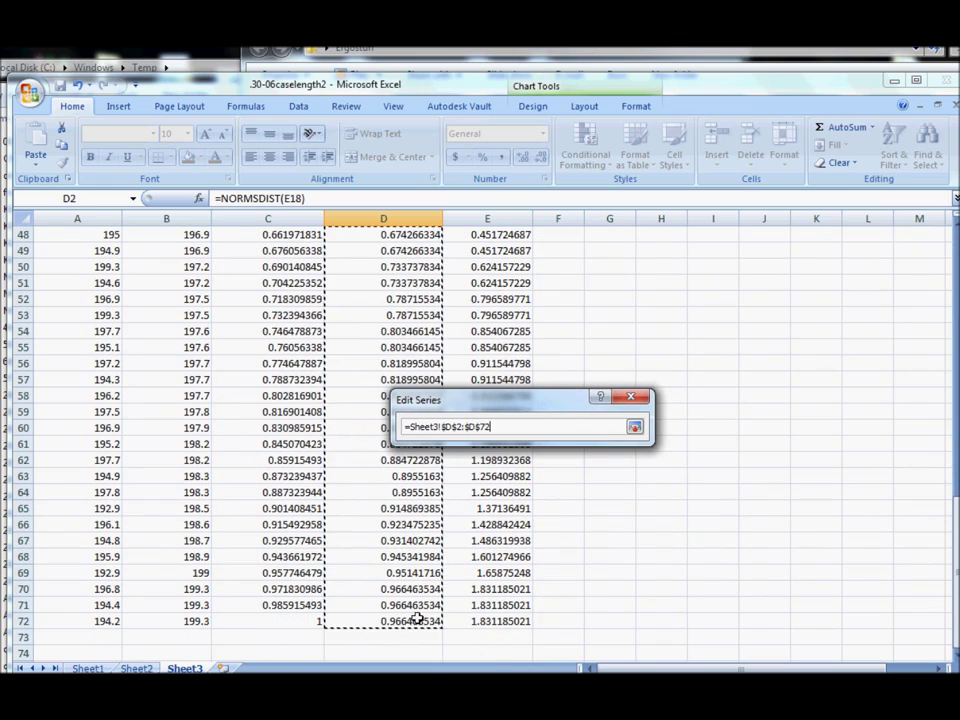
{"action": "left_click", "coordinate": [634, 427]}
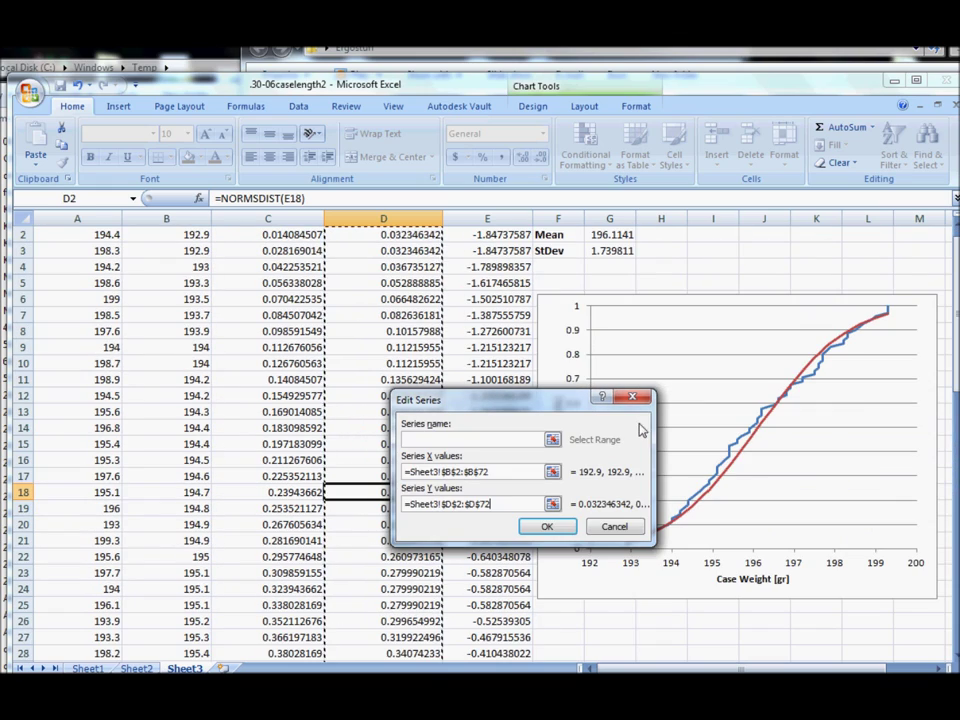
{"action": "left_click", "coordinate": [549, 527]}
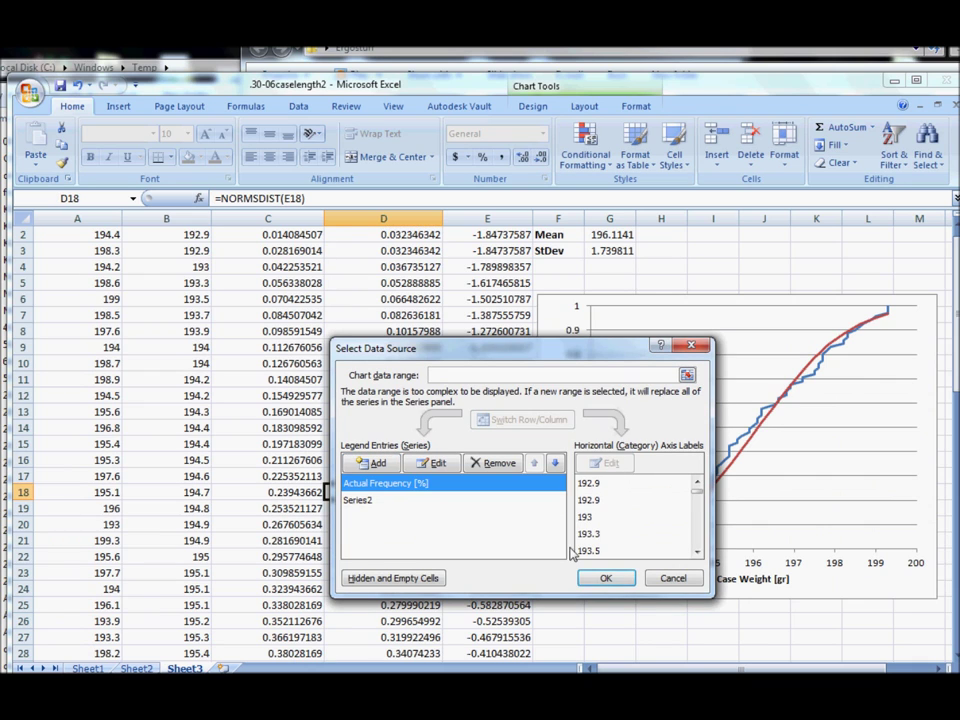
{"action": "left_click", "coordinate": [612, 578]}
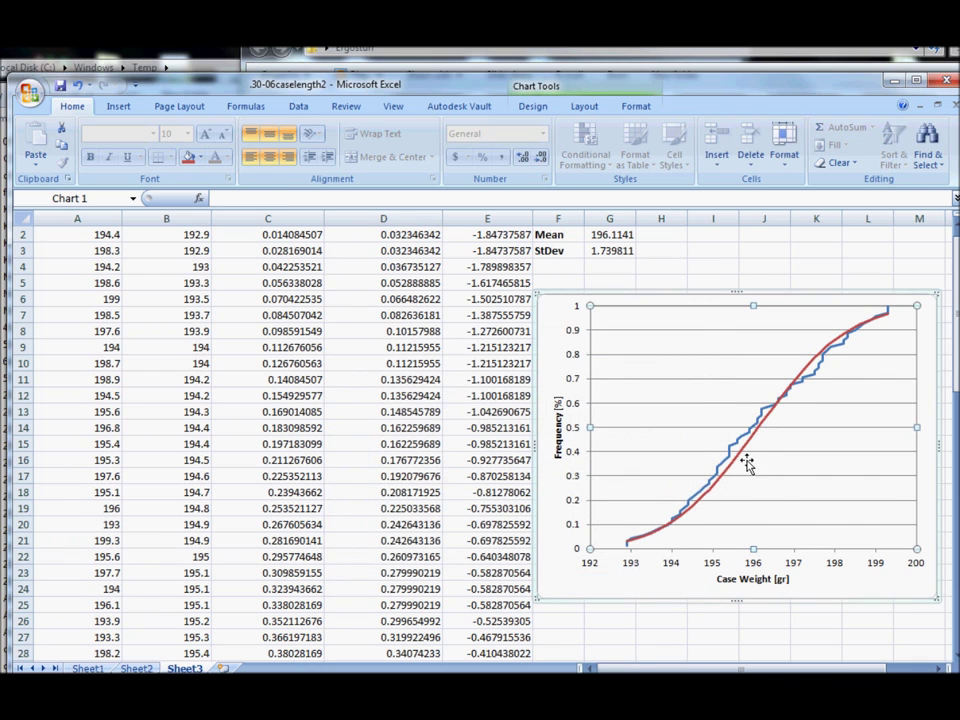
{"action": "left_click", "coordinate": [803, 368]}
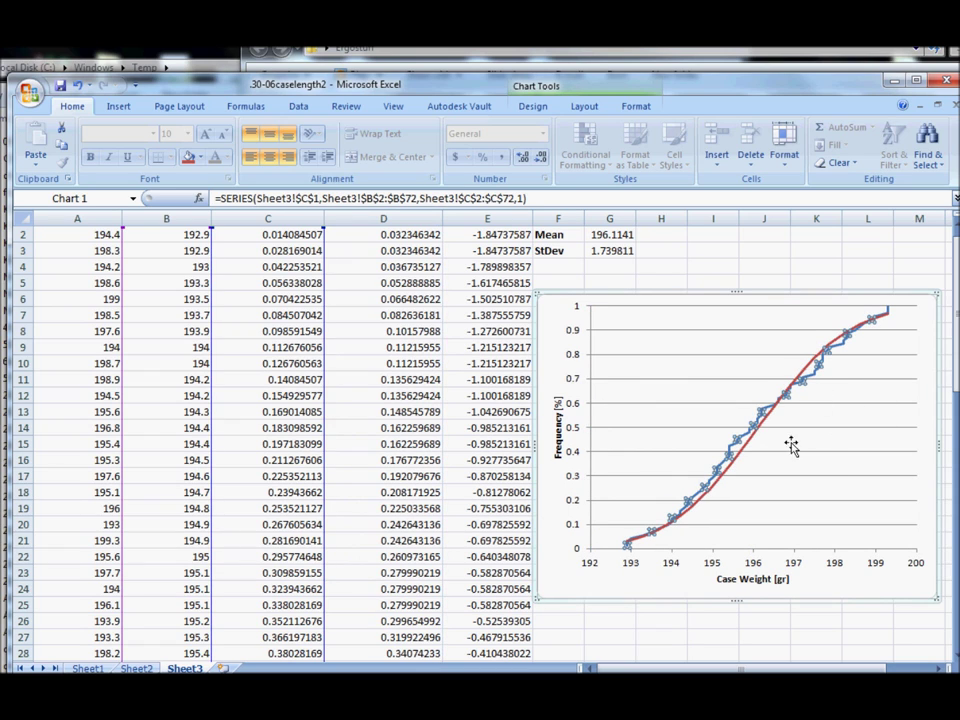
{"action": "left_click", "coordinate": [575, 330]}
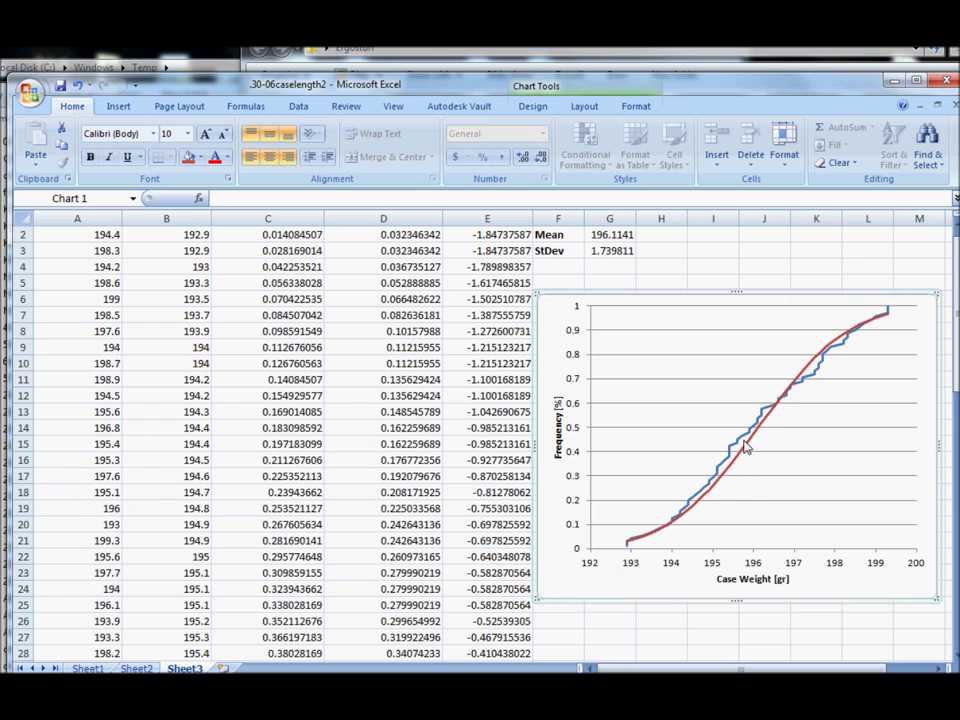
{"action": "scroll", "coordinate": [364, 360], "scroll_direction": "up", "scroll_amount": 1}
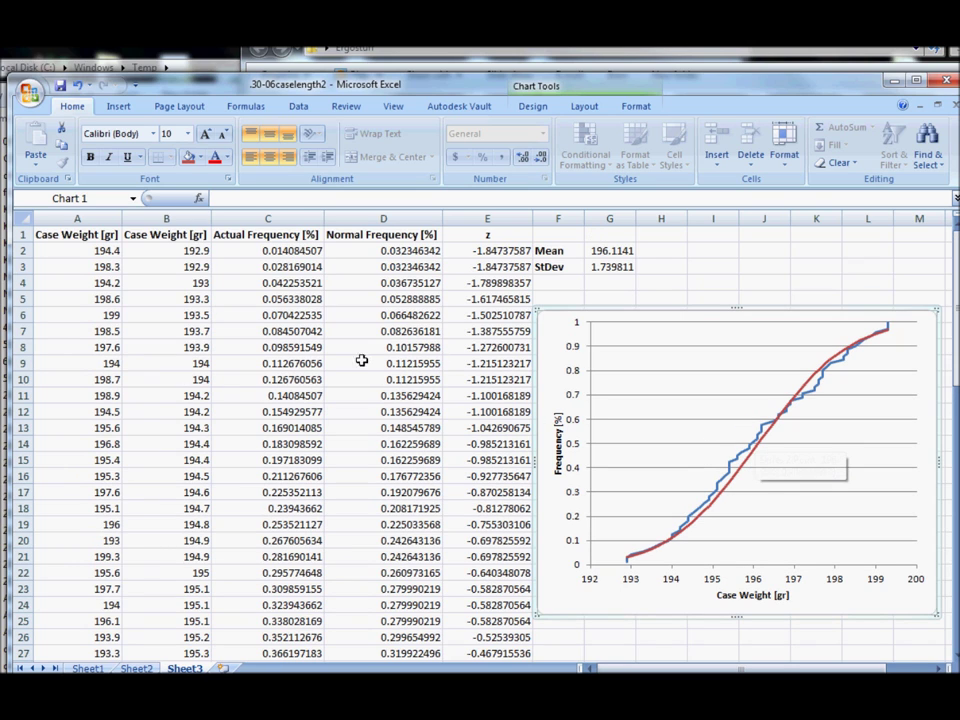
{"action": "left_click_drag", "start_coordinate": [192, 250], "coordinate": [190, 266]}
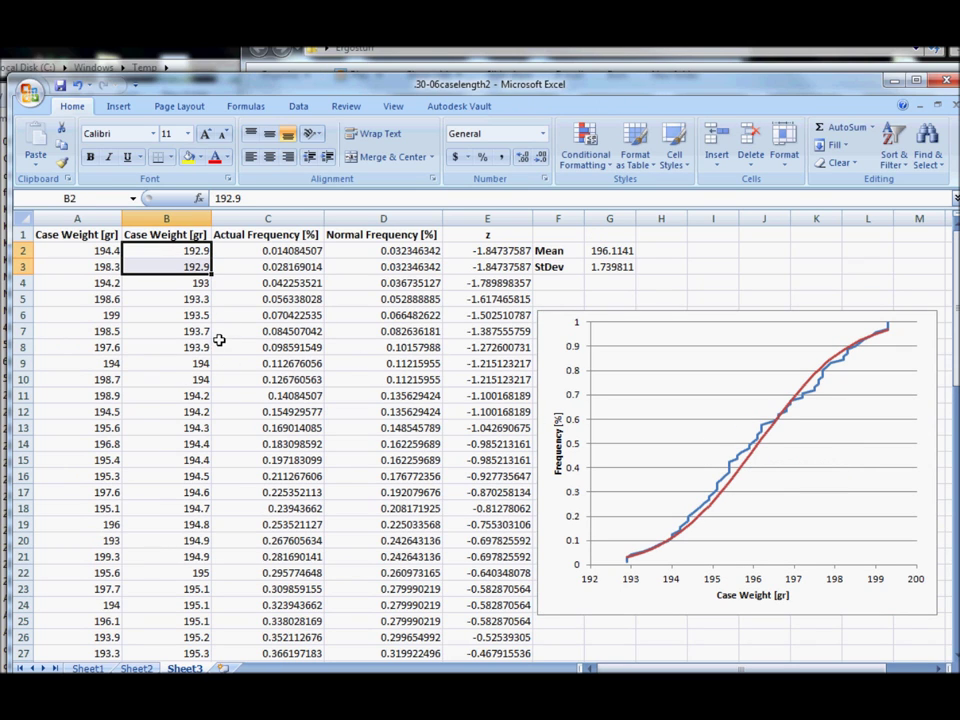
{"action": "left_click_drag", "start_coordinate": [201, 365], "coordinate": [205, 410]}
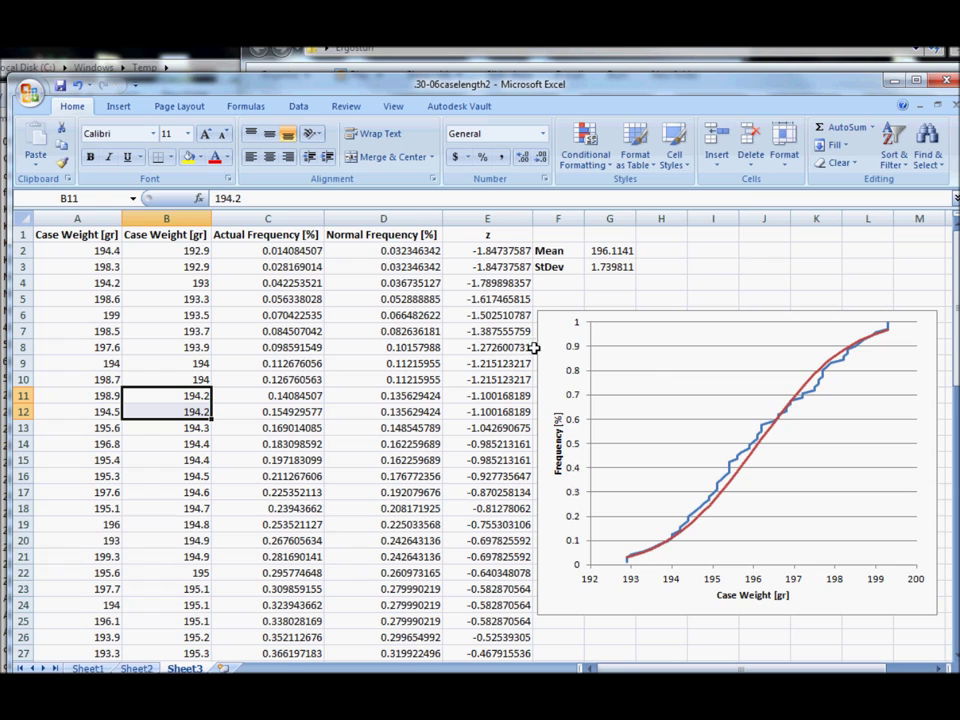
{"action": "left_click", "coordinate": [812, 372]}
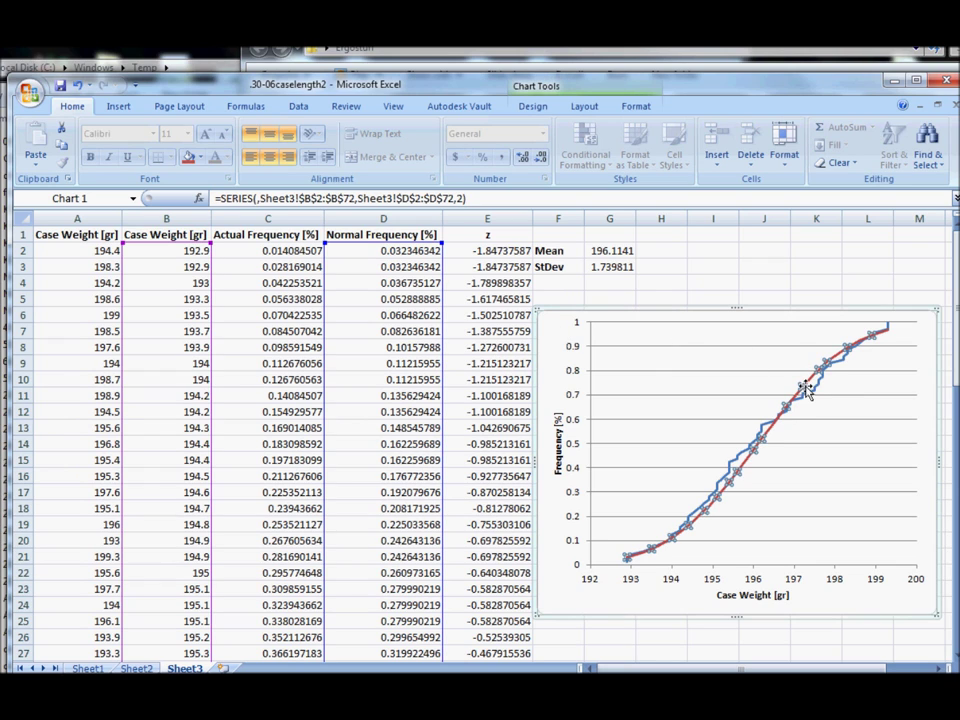
{"action": "left_click", "coordinate": [775, 462]}
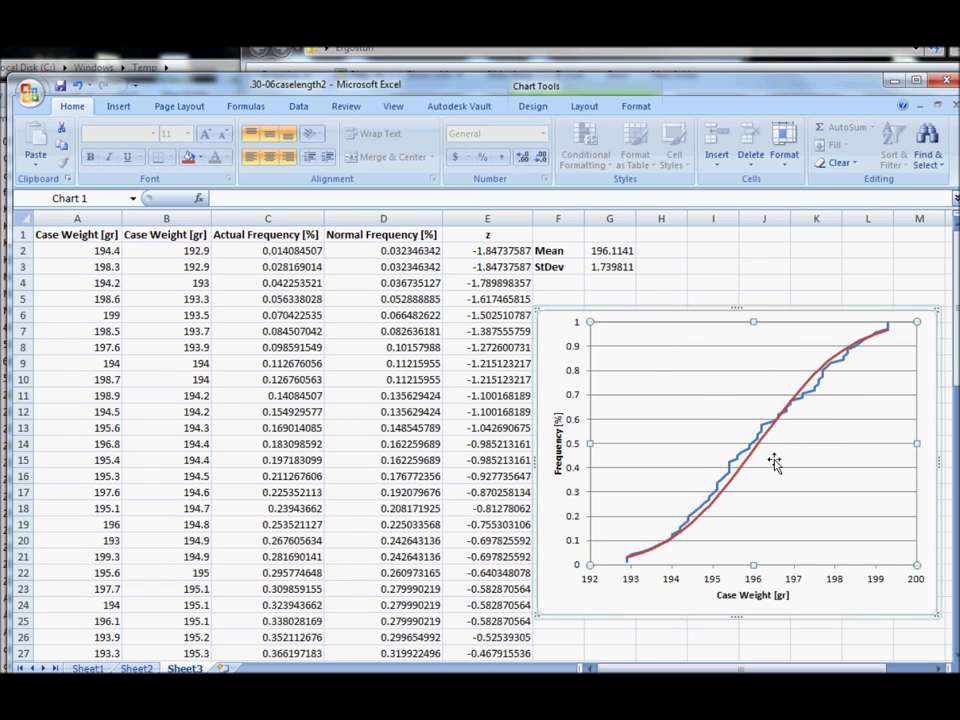
{"action": "left_click", "coordinate": [386, 234]}
{"action": "left_click_drag", "start_coordinate": [386, 234], "coordinate": [424, 606]}
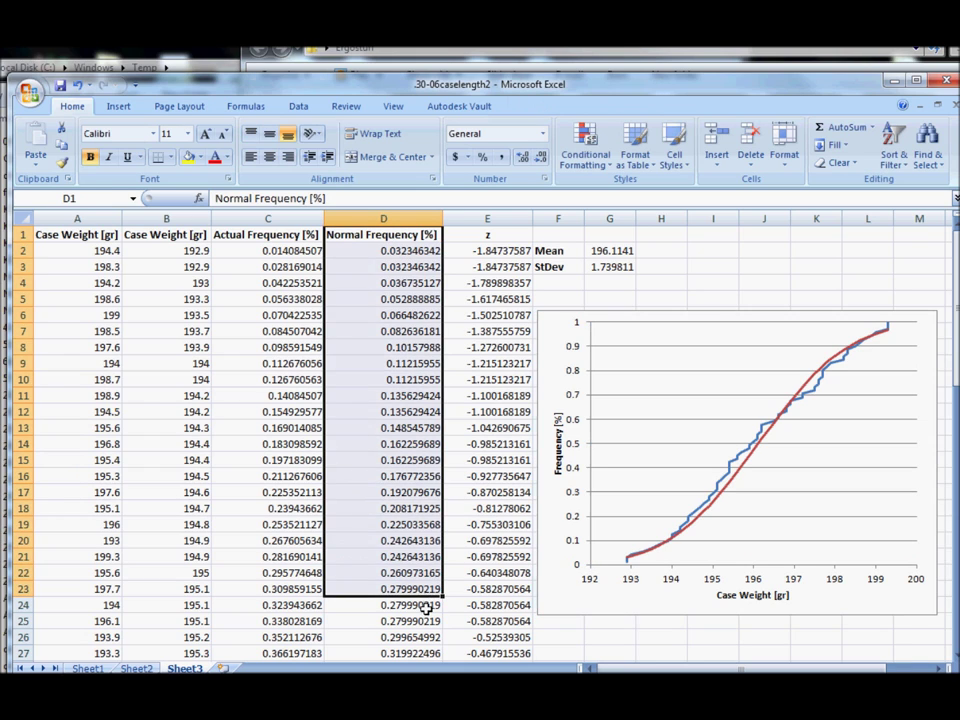
{"action": "left_click", "coordinate": [433, 650]}
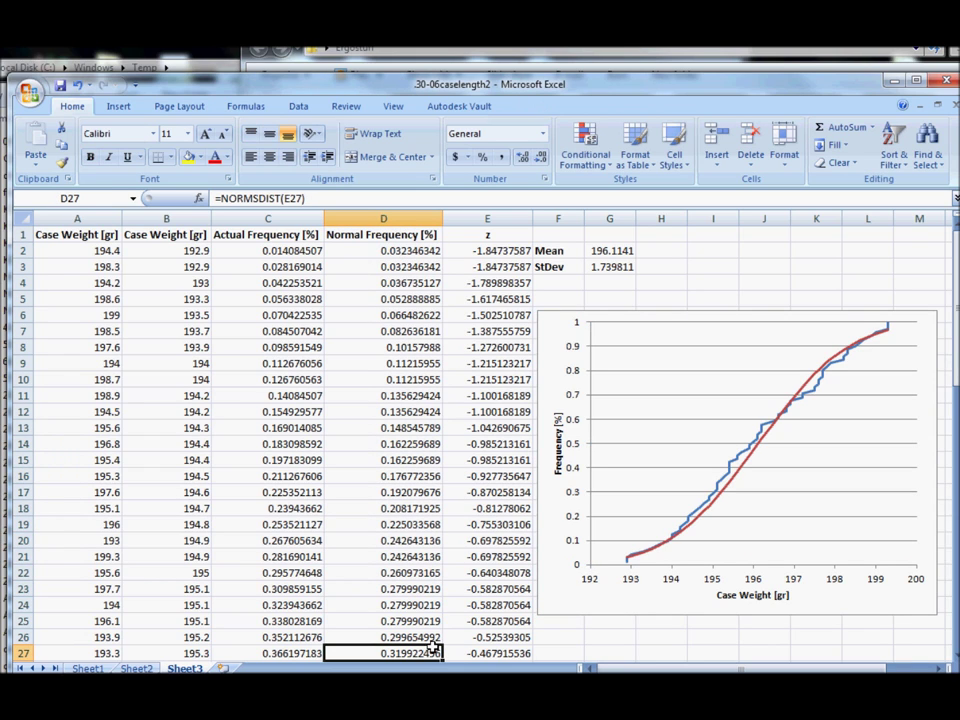
{"action": "left_click", "coordinate": [290, 234]}
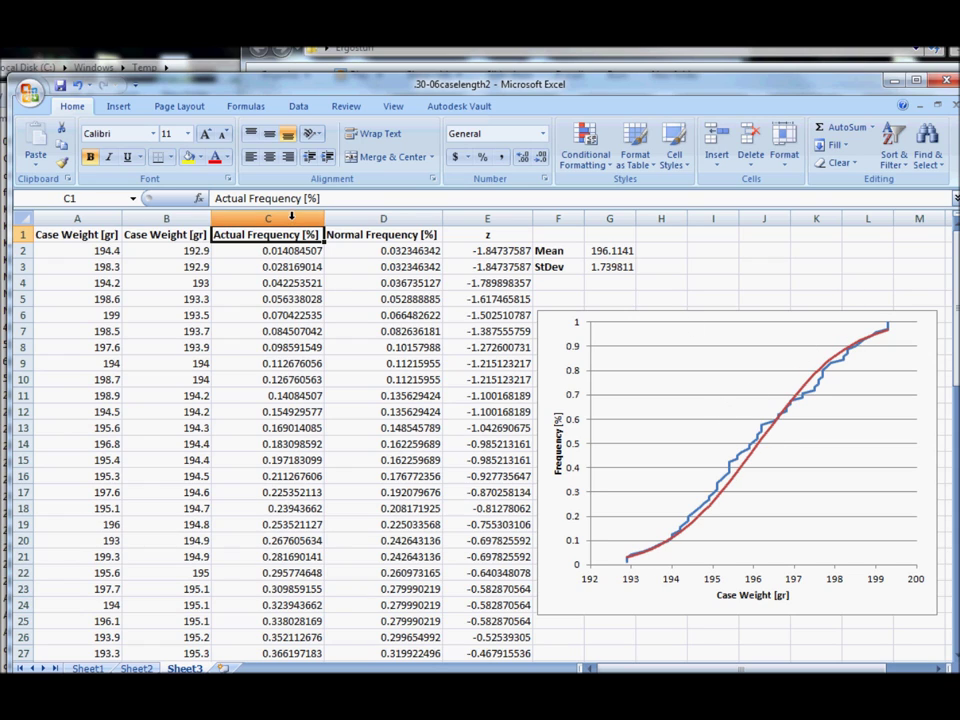
{"action": "key", "text": "ctrl+shift+Down"}
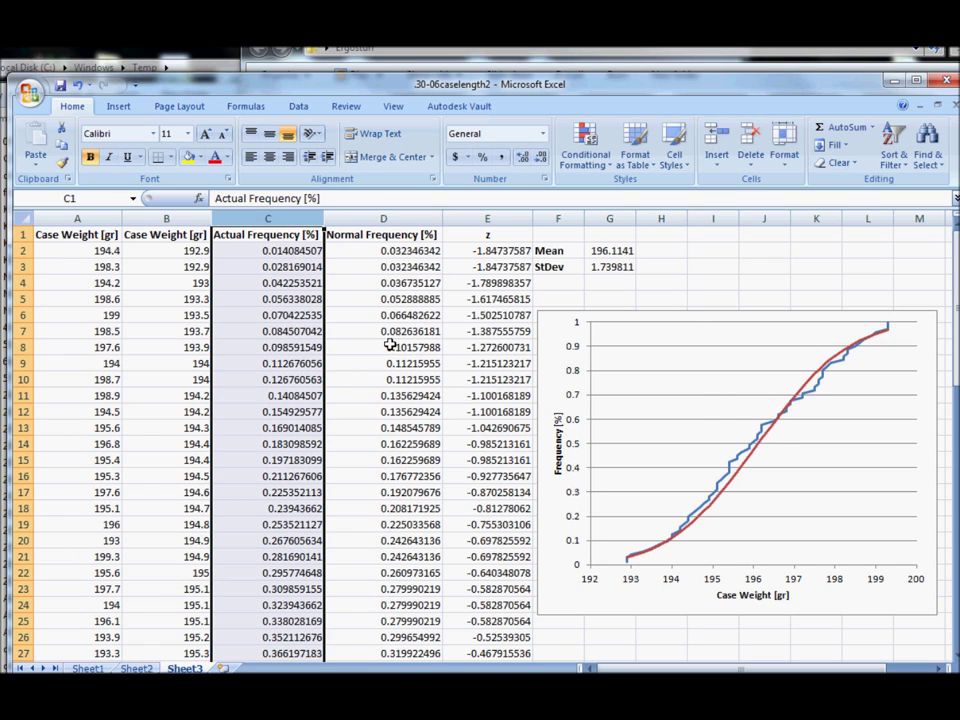
{"action": "left_click", "coordinate": [180, 251]}
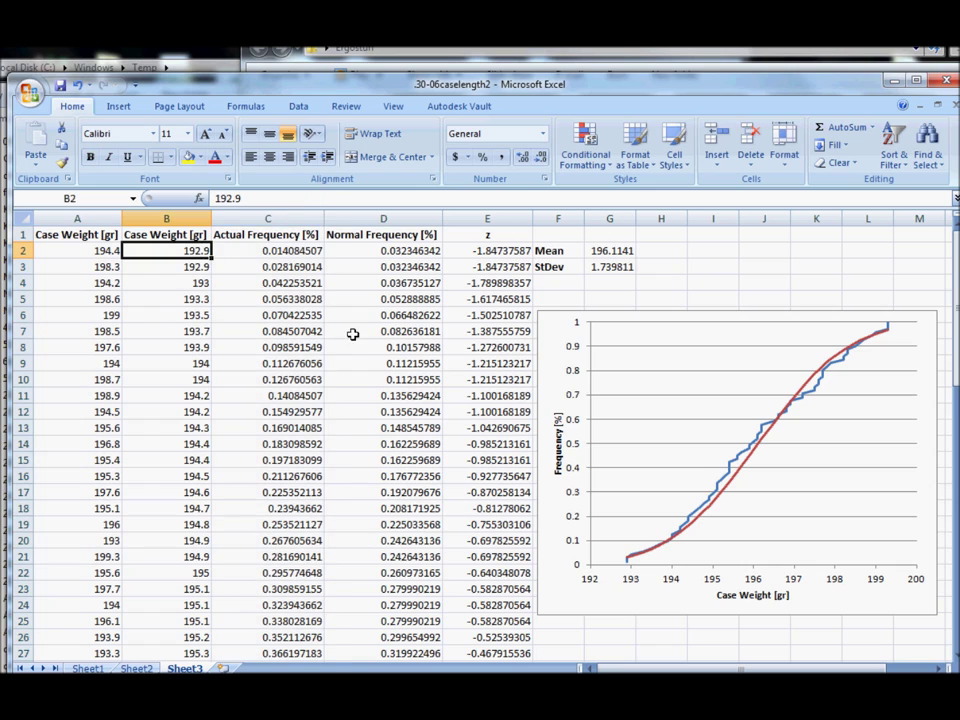
{"action": "left_click", "coordinate": [607, 252]}
{"action": "left_click", "coordinate": [610, 268]}
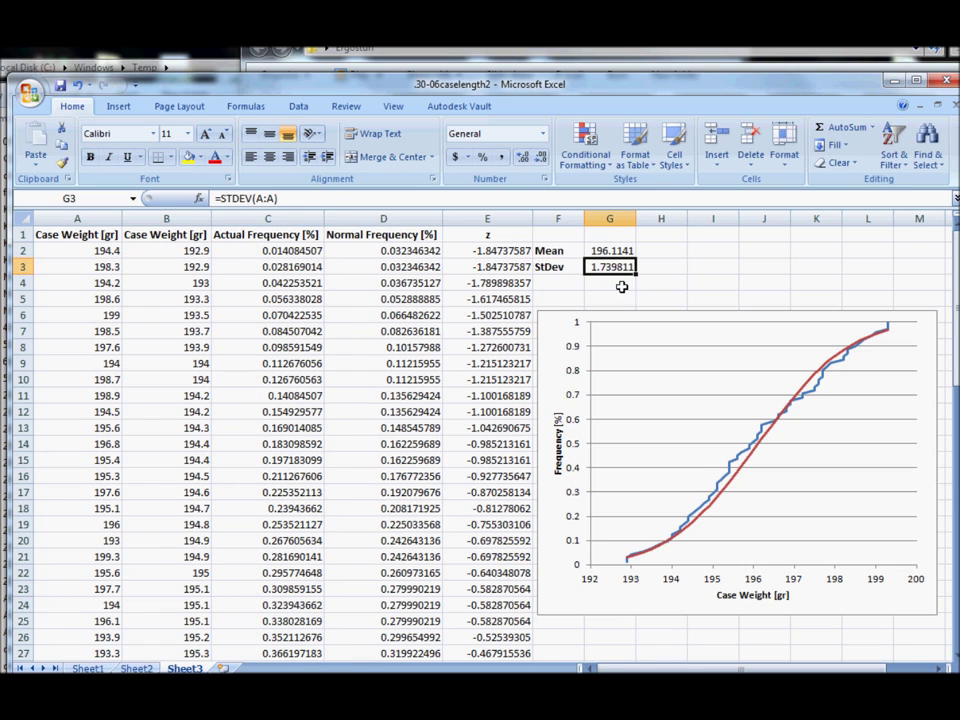
{"action": "left_click", "coordinate": [772, 436]}
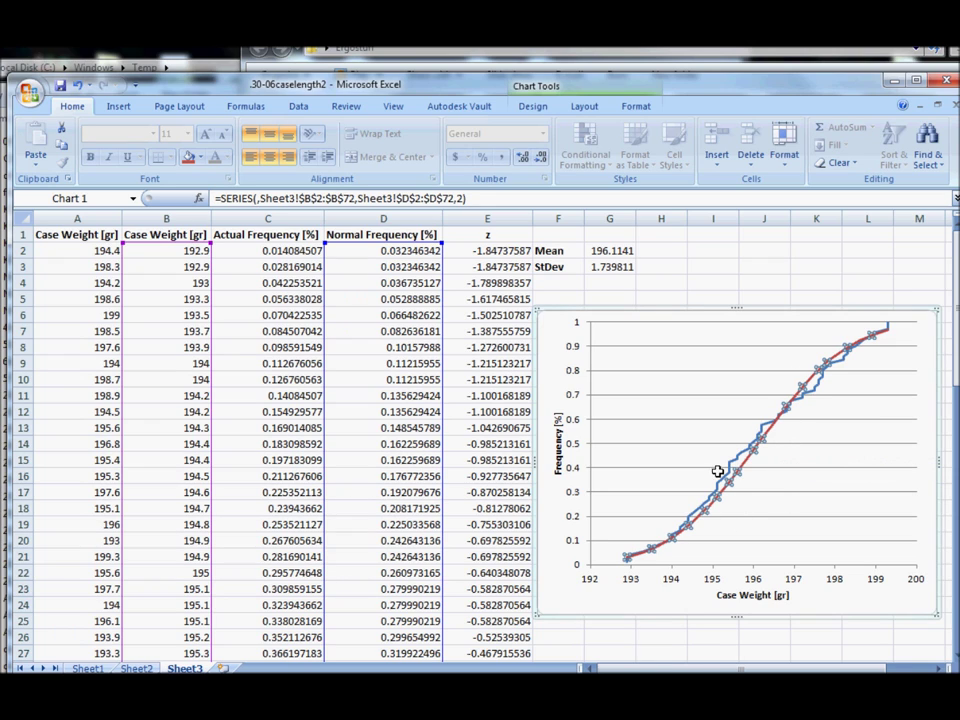
{"action": "left_click", "coordinate": [691, 318]}
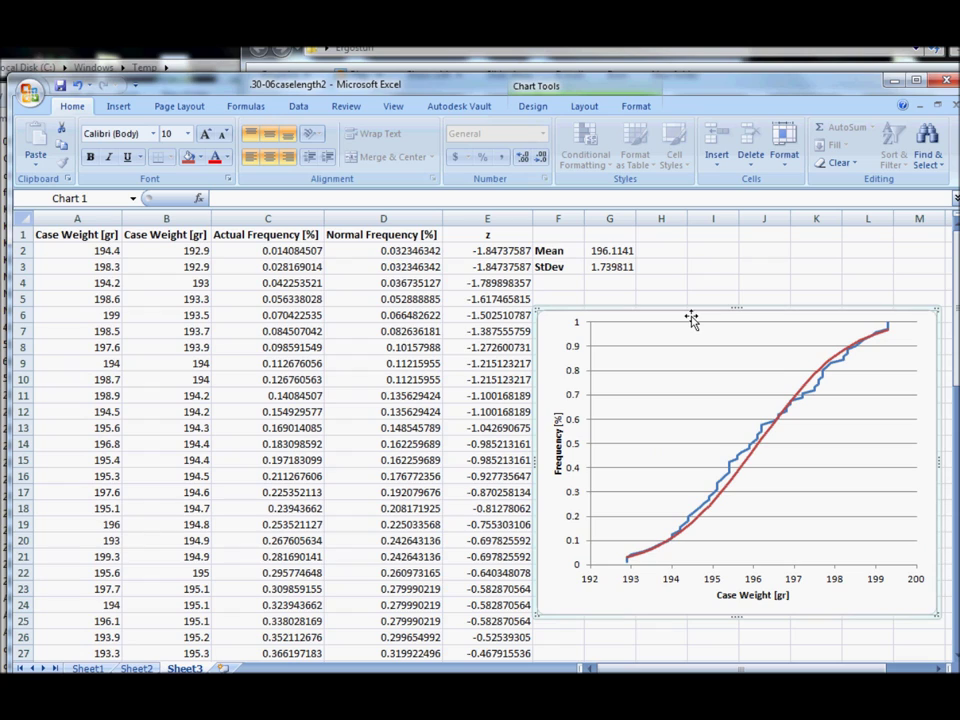